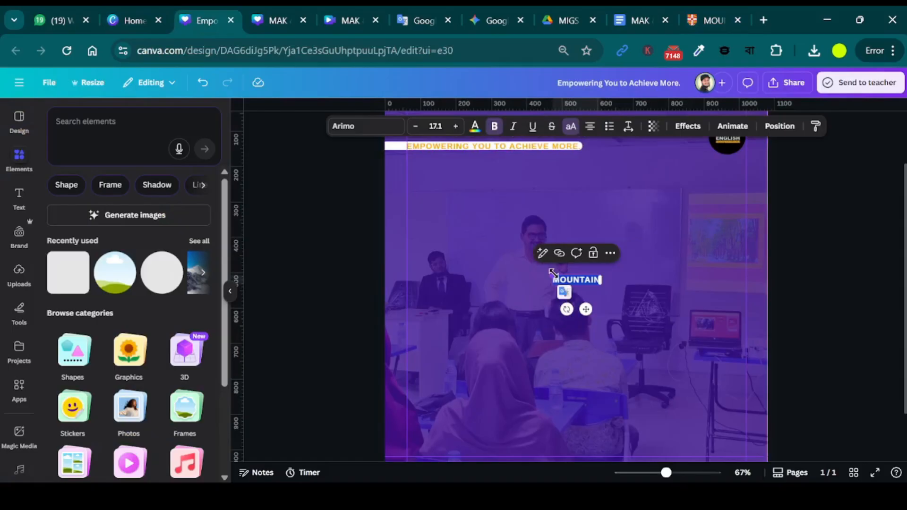
Enlarge the MOUNTAIN text to a font size of about 93 and centre it in the upper half of the page.
{"action": "left_click_drag", "start_coordinate": [553, 275], "coordinate": [476, 221]}
{"action": "left_click", "coordinate": [801, 303]}
{"action": "left_click_drag", "start_coordinate": [590, 285], "coordinate": [596, 246]}
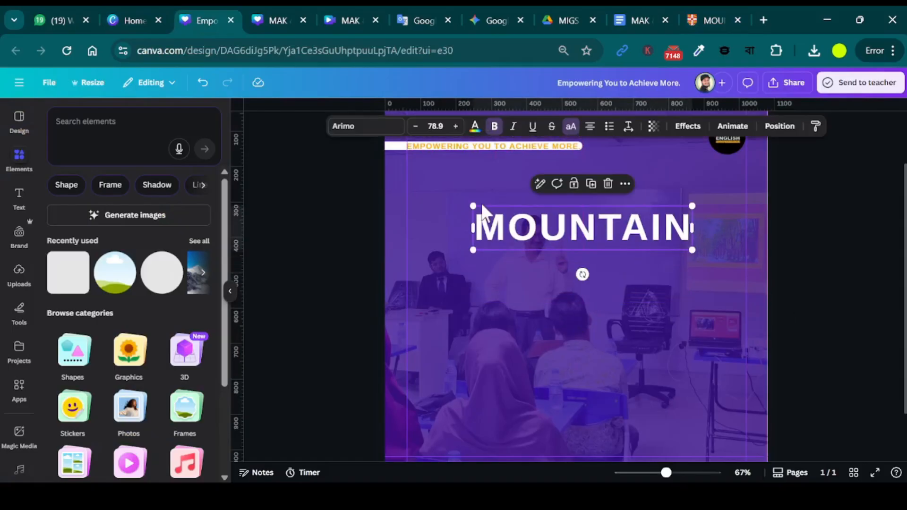
{"action": "left_click_drag", "start_coordinate": [480, 208], "coordinate": [453, 201]}
{"action": "left_click", "coordinate": [779, 307]}
{"action": "left_click", "coordinate": [633, 244]}
{"action": "left_click_drag", "start_coordinate": [632, 237], "coordinate": [631, 250]}
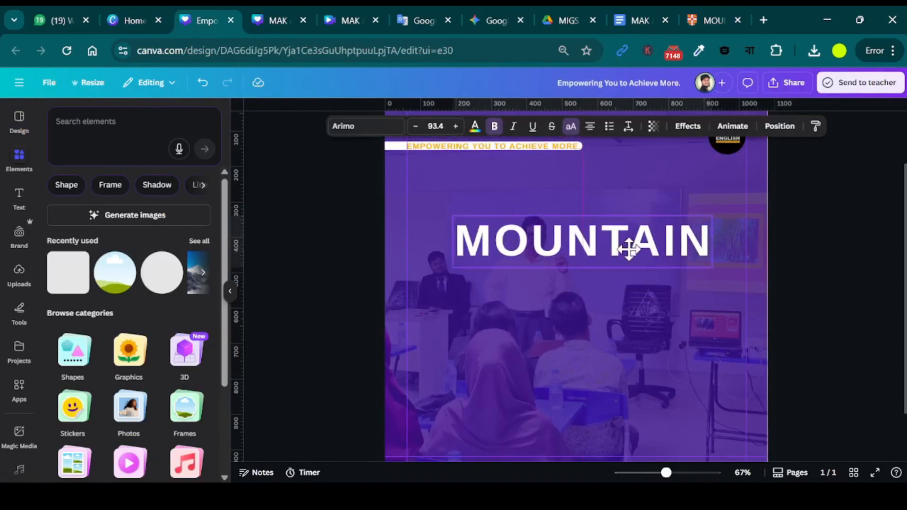
Paste the copied image of the phonetic transcription /ˈmaʊn.tɪn/ below the MOUNTAIN heading.
{"action": "left_click", "coordinate": [663, 315]}
{"action": "left_click", "coordinate": [598, 356]}
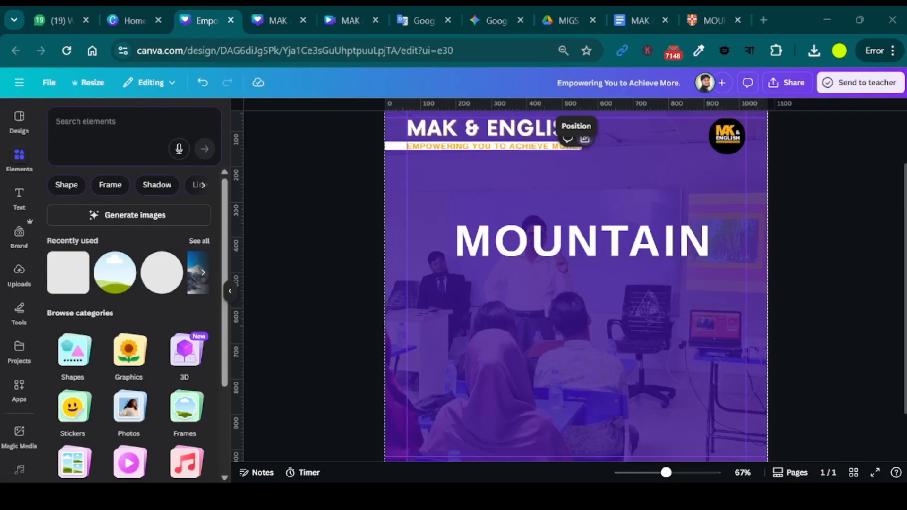
{"action": "key", "text": "ctrl+v"}
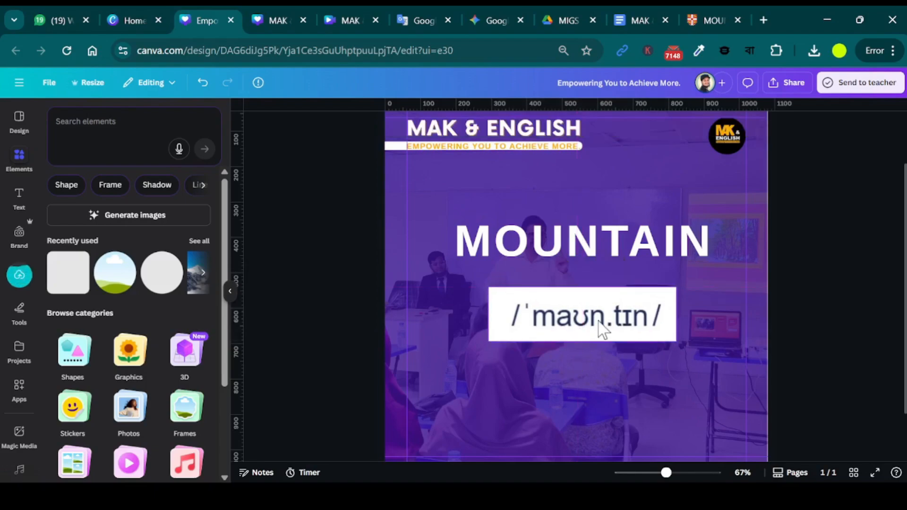
Switch to the Cambridge Dictionary page for "mountain" and screen-capture its UK pronunciation, including the UK label and speaker icon.
{"action": "left_click", "coordinate": [707, 20]}
{"action": "scroll", "coordinate": [340, 364], "scroll_direction": "down", "scroll_amount": 2}
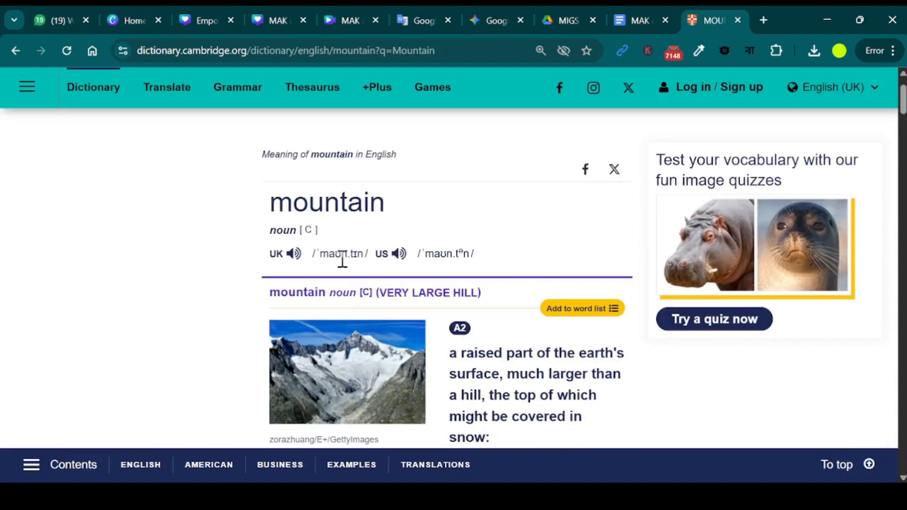
{"action": "scroll", "coordinate": [336, 300], "scroll_direction": "up", "scroll_amount": 4, "text": "ctrl"}
{"action": "scroll", "coordinate": [332, 306], "scroll_direction": "up", "scroll_amount": 3}
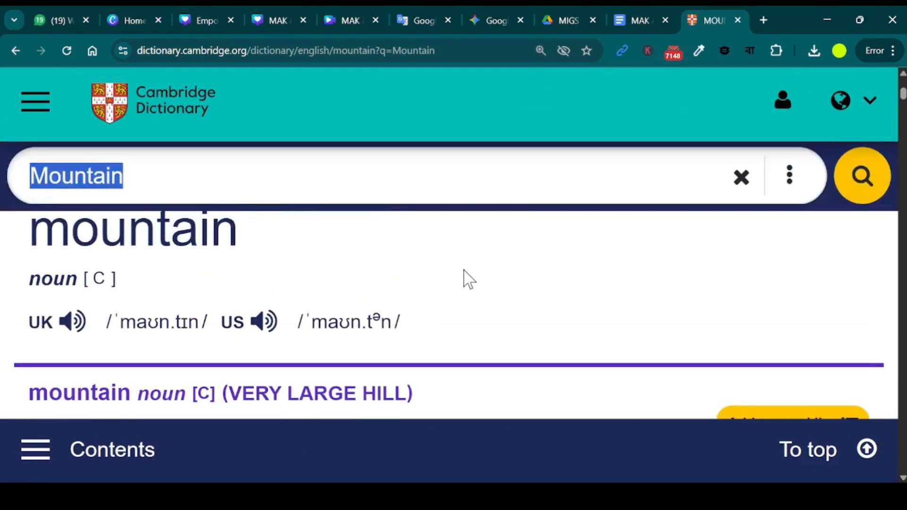
{"action": "key", "text": "super+shift+s"}
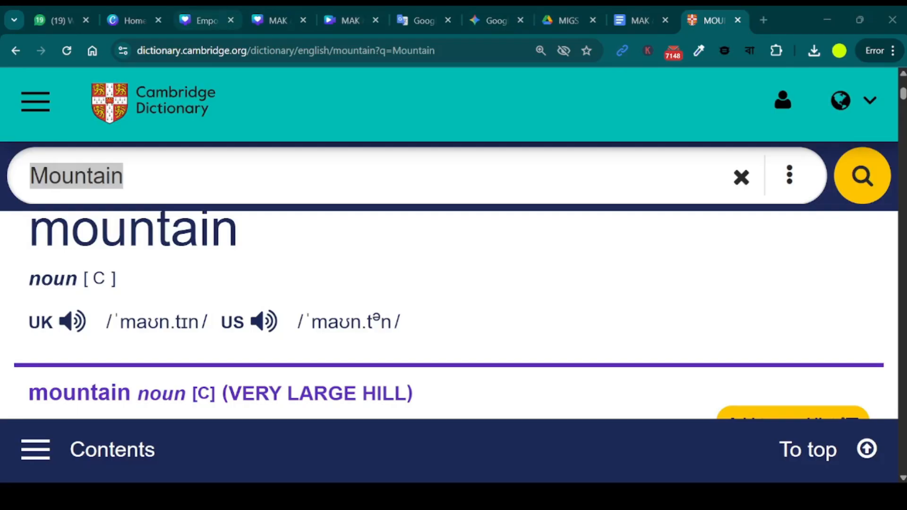
Replace the phonetic image in the Canva design with the new UK pronunciation capture and round its corners to 20.
{"action": "left_click", "coordinate": [279, 19]}
{"action": "left_click", "coordinate": [206, 20]}
{"action": "key", "text": "Delete"}
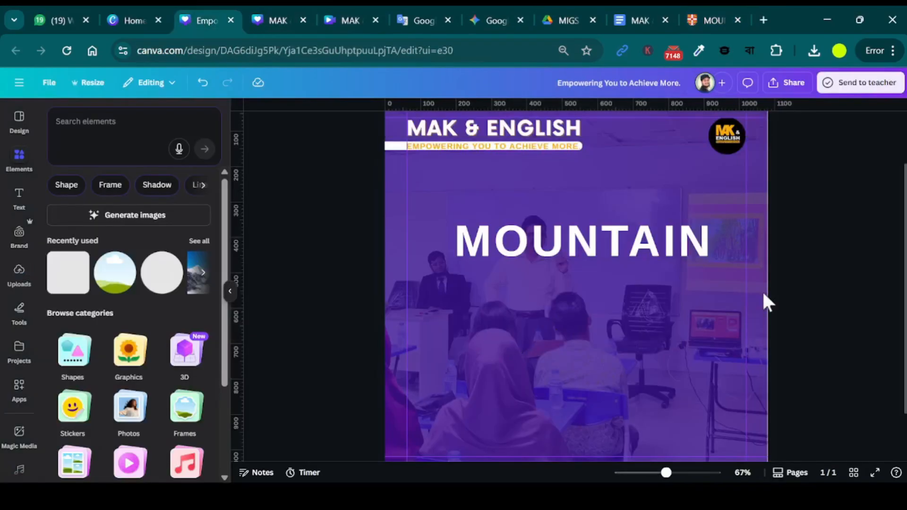
{"action": "left_click", "coordinate": [621, 366]}
{"action": "key", "text": "ctrl+v"}
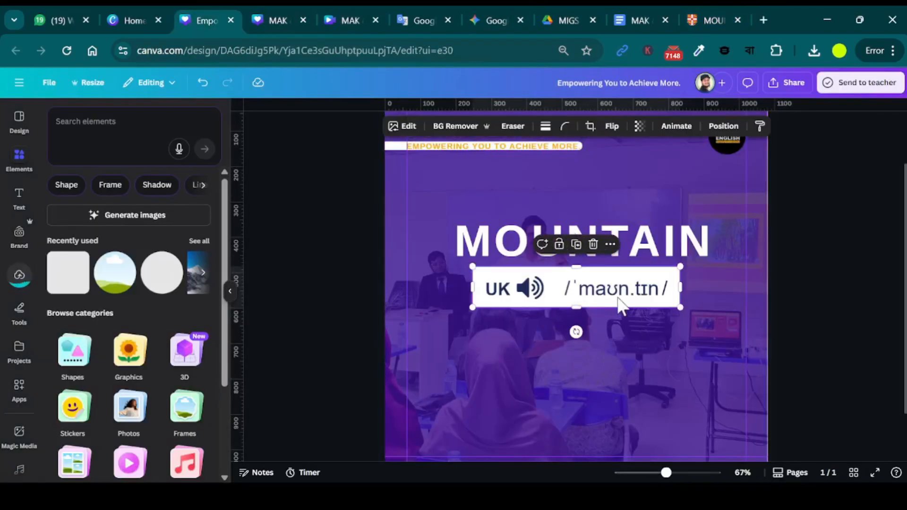
{"action": "left_click", "coordinate": [565, 126]}
{"action": "left_click_drag", "start_coordinate": [524, 171], "coordinate": [527, 171]}
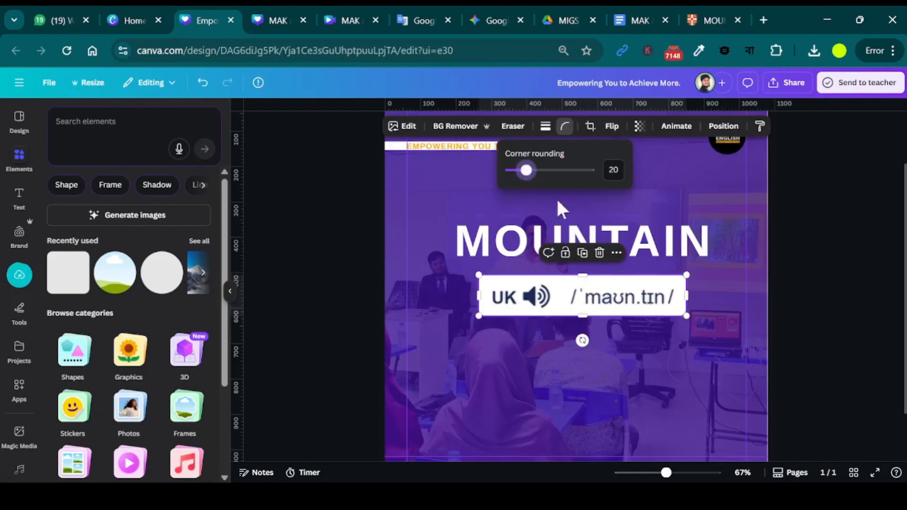
Enlarge the MOUNTAIN heading slightly so that it is wider than the pronunciation image.
{"action": "left_click", "coordinate": [533, 244]}
{"action": "left_click_drag", "start_coordinate": [452, 214], "coordinate": [434, 208]}
{"action": "left_click", "coordinate": [820, 269]}
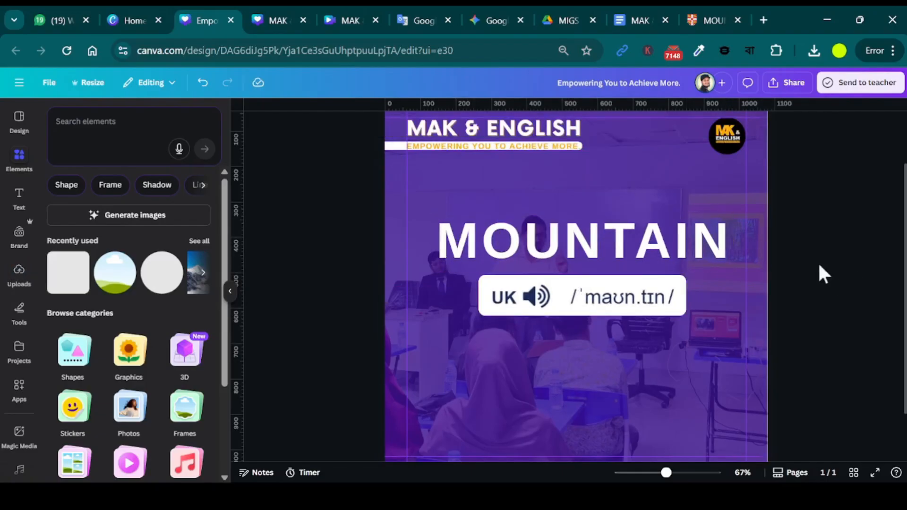
Open a Google search in a new browser tab and run an image search on the copied picture of handwritten Bangla.
{"action": "scroll", "coordinate": [516, 376], "scroll_direction": "down", "scroll_amount": 1}
{"action": "left_click", "coordinate": [544, 330]}
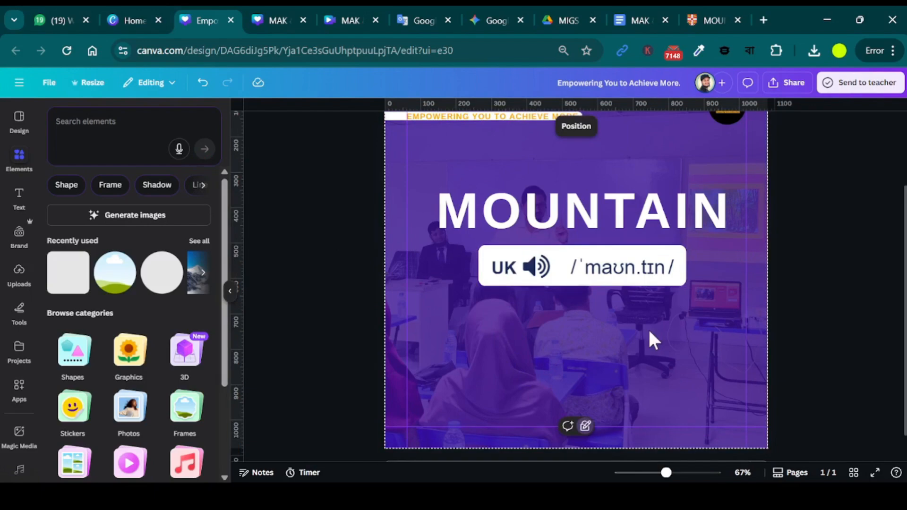
{"action": "left_click", "coordinate": [62, 20]}
{"action": "left_click", "coordinate": [496, 21]}
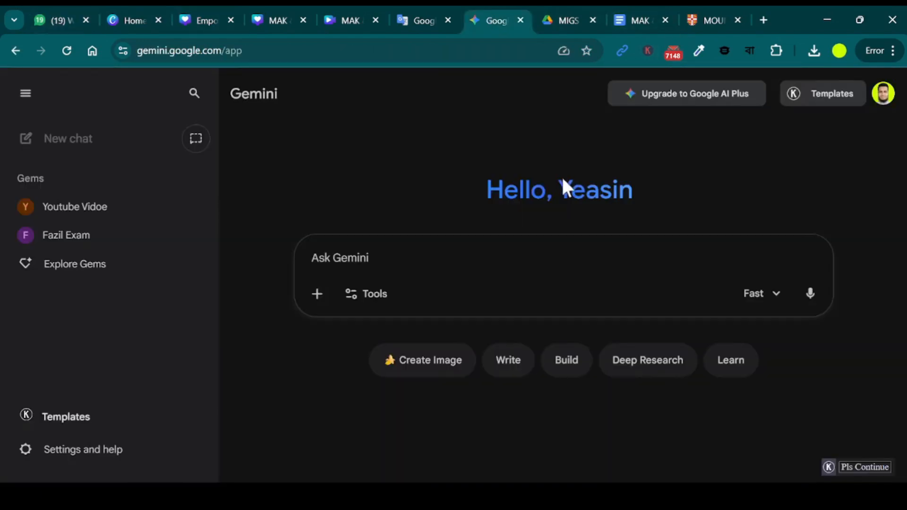
{"action": "left_click", "coordinate": [764, 20]}
{"action": "type", "text": "czfs"}
{"action": "key", "text": "Return"}
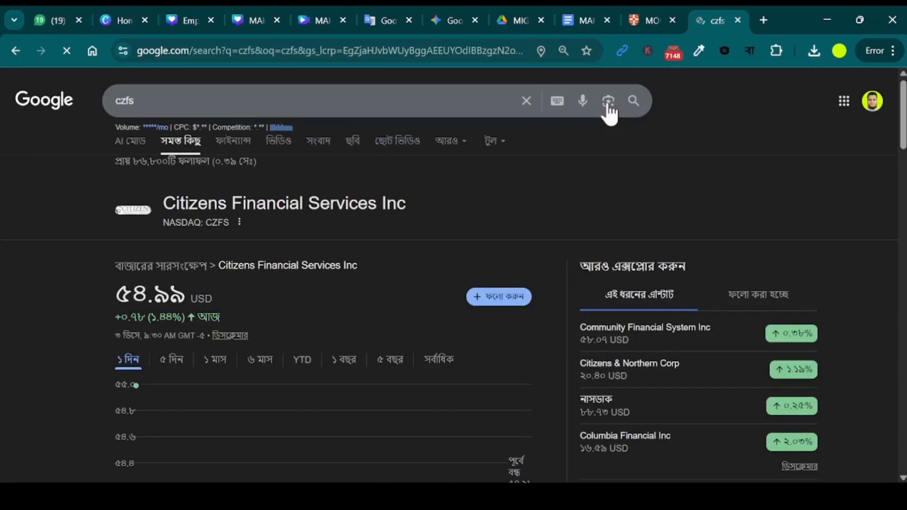
{"action": "left_click", "coordinate": [609, 101]}
{"action": "key", "text": "ctrl+v"}
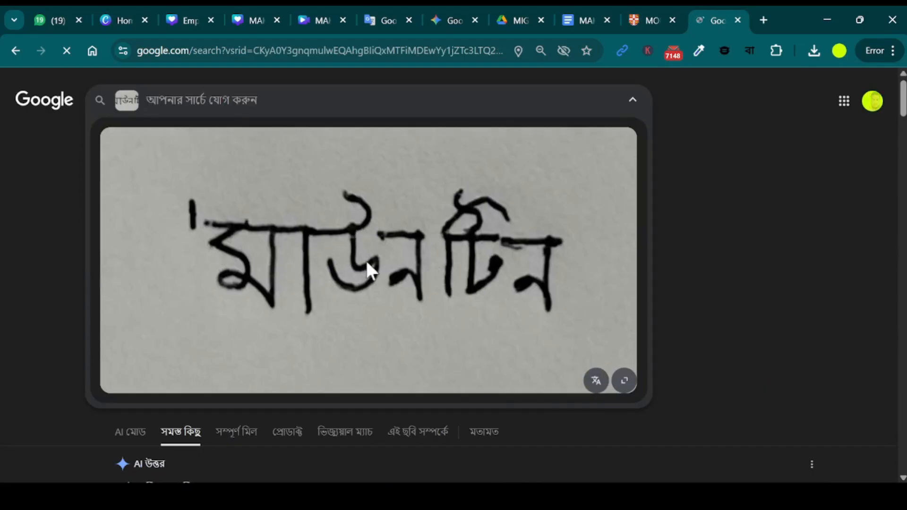
Copy the recognised text 'মাউন টিন from the picture and paste it into the Canva design below the pronunciation image.
{"action": "left_click", "coordinate": [381, 235]}
{"action": "left_click_drag", "start_coordinate": [381, 235], "coordinate": [557, 236]}
{"action": "key", "text": "ctrl+c"}
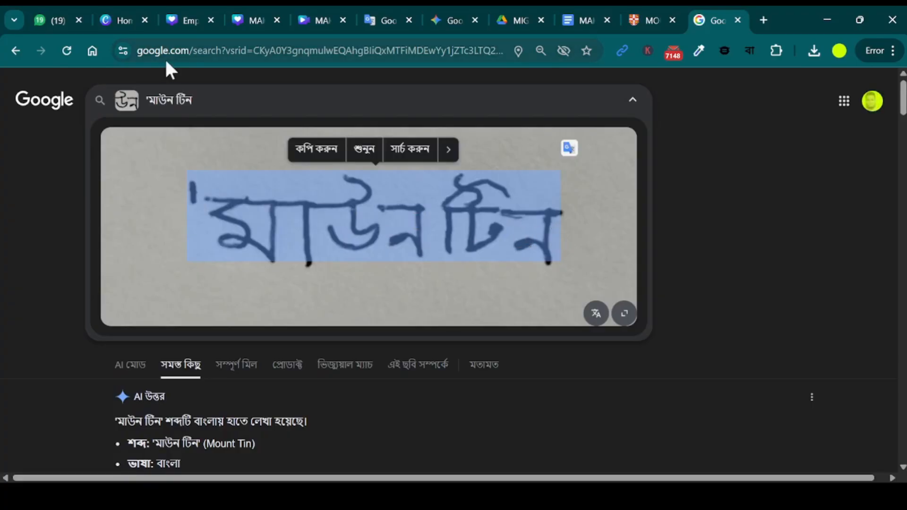
{"action": "left_click", "coordinate": [190, 23]}
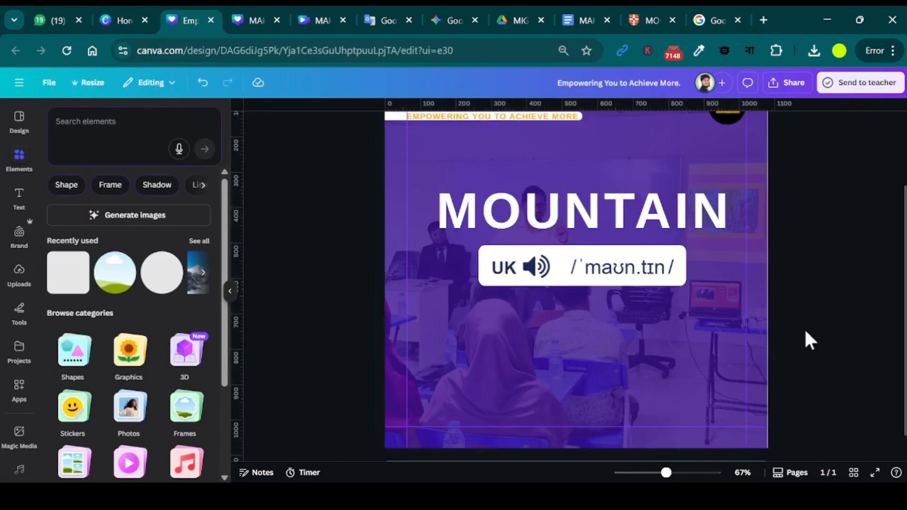
{"action": "key", "text": "ctrl+v"}
{"action": "left_click_drag", "start_coordinate": [586, 298], "coordinate": [588, 364]}
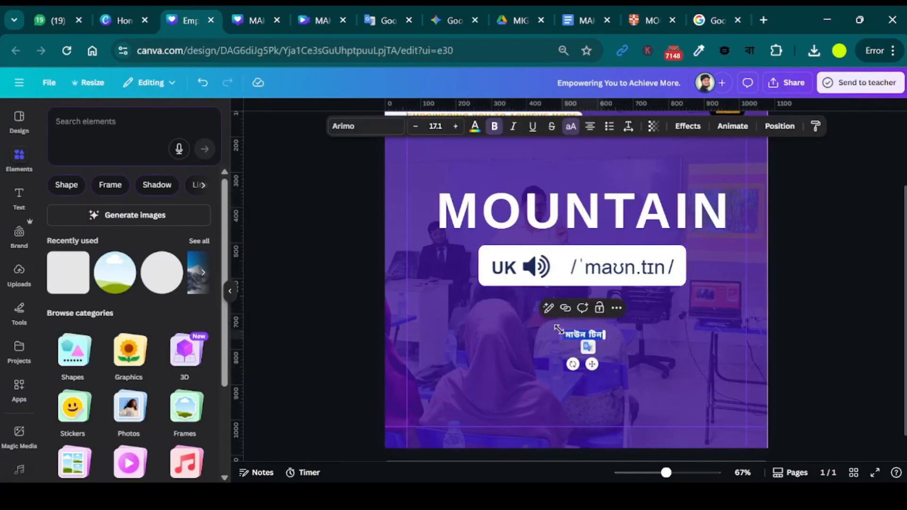
Enlarge the Bangla text to a font size of about 75 and enclose it in parentheses.
{"action": "left_click_drag", "start_coordinate": [560, 330], "coordinate": [486, 317]}
{"action": "left_click", "coordinate": [672, 336]}
{"action": "type", "text": ")"}
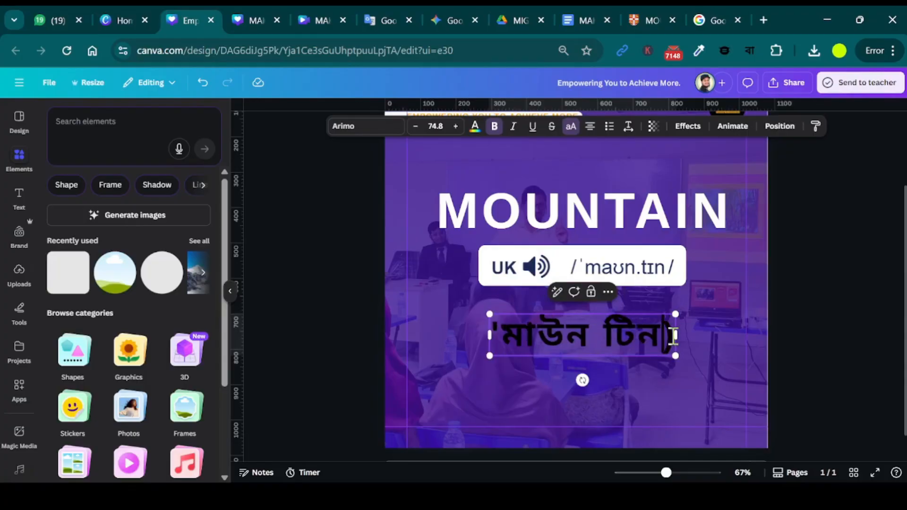
{"action": "key", "text": "Home"}
{"action": "type", "text": "("}
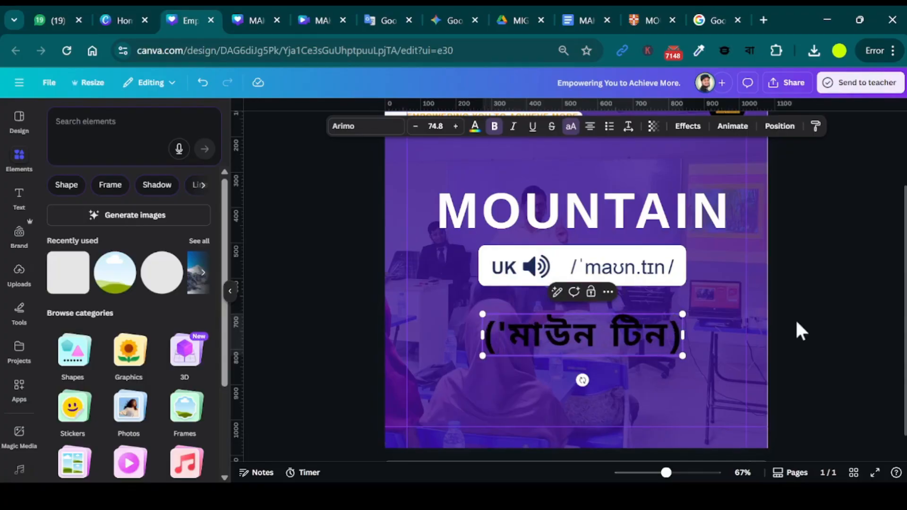
{"action": "key", "text": "Escape"}
Colour the Bangla text orange-yellow and set its font to Anek Bangla.
{"action": "left_click", "coordinate": [475, 126]}
{"action": "left_click", "coordinate": [179, 327]}
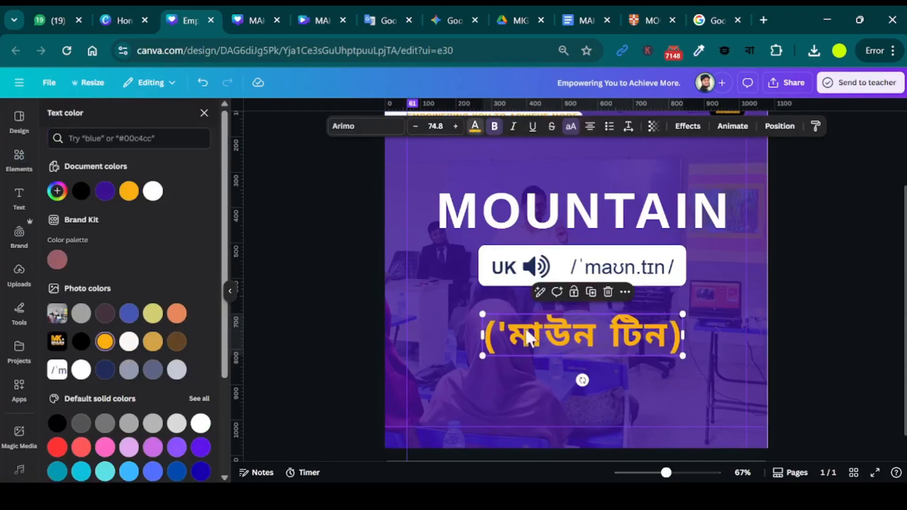
{"action": "left_click", "coordinate": [366, 125]}
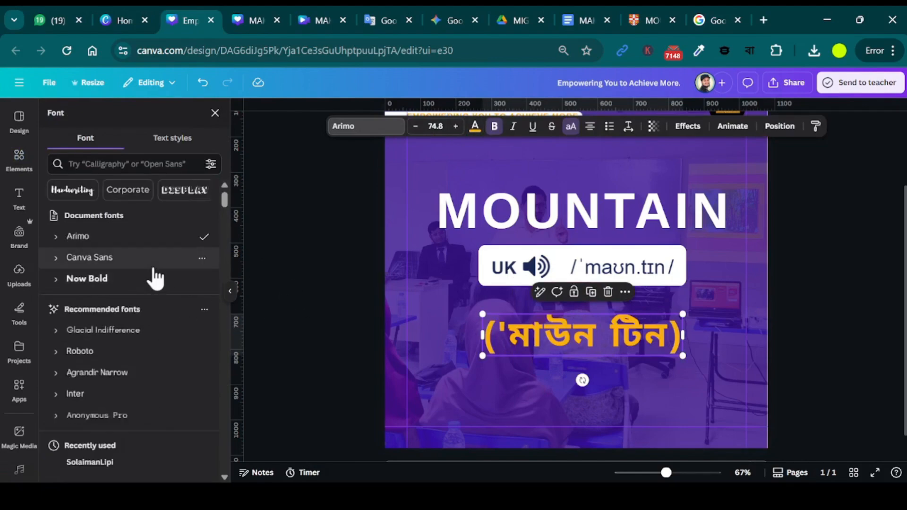
{"action": "scroll", "coordinate": [148, 421], "scroll_direction": "down", "scroll_amount": 2}
{"action": "left_click", "coordinate": [137, 390]}
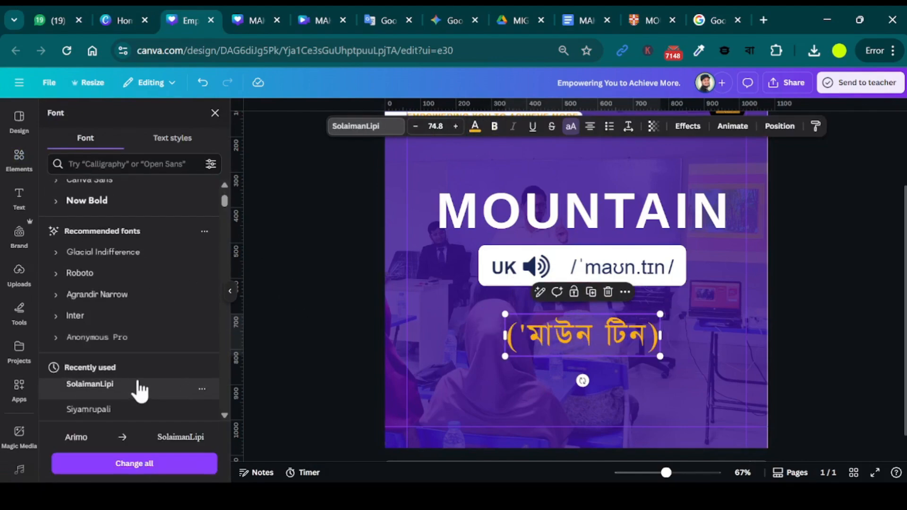
{"action": "scroll", "coordinate": [142, 378], "scroll_direction": "down", "scroll_amount": 3}
{"action": "left_click", "coordinate": [137, 363]}
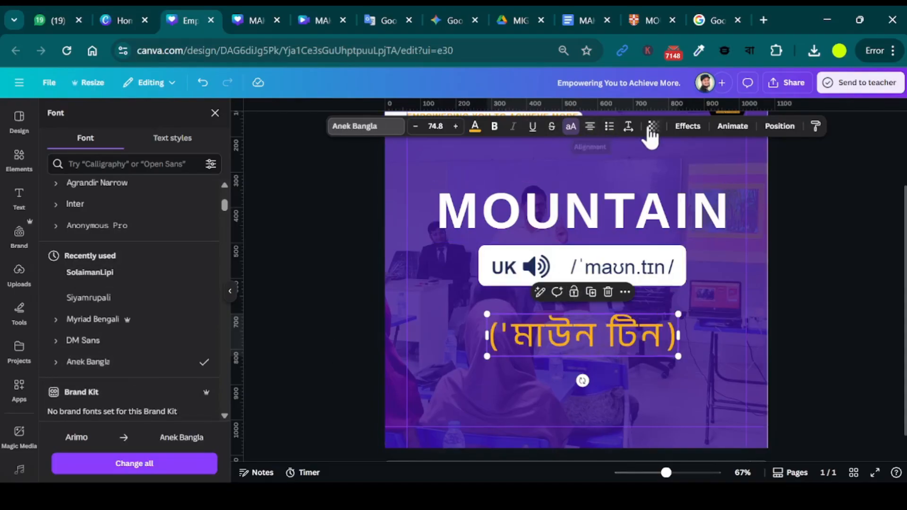
Set the Bangla text's letter spacing to 0 and enlarge it to font size 128, matching the heading's width.
{"action": "left_click", "coordinate": [628, 126]}
{"action": "left_click_drag", "start_coordinate": [595, 171], "coordinate": [590, 170]}
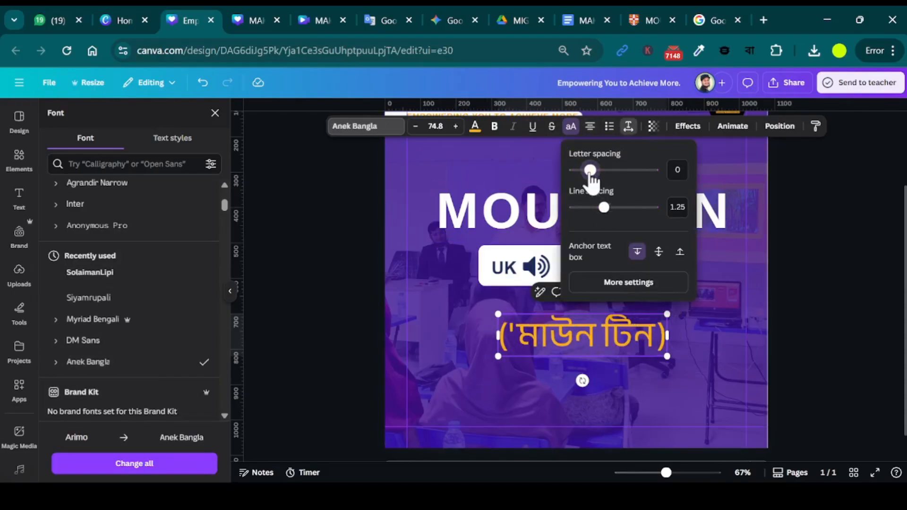
{"action": "left_click", "coordinate": [689, 333]}
{"action": "left_click", "coordinate": [628, 339]}
{"action": "left_click_drag", "start_coordinate": [667, 357], "coordinate": [727, 372]}
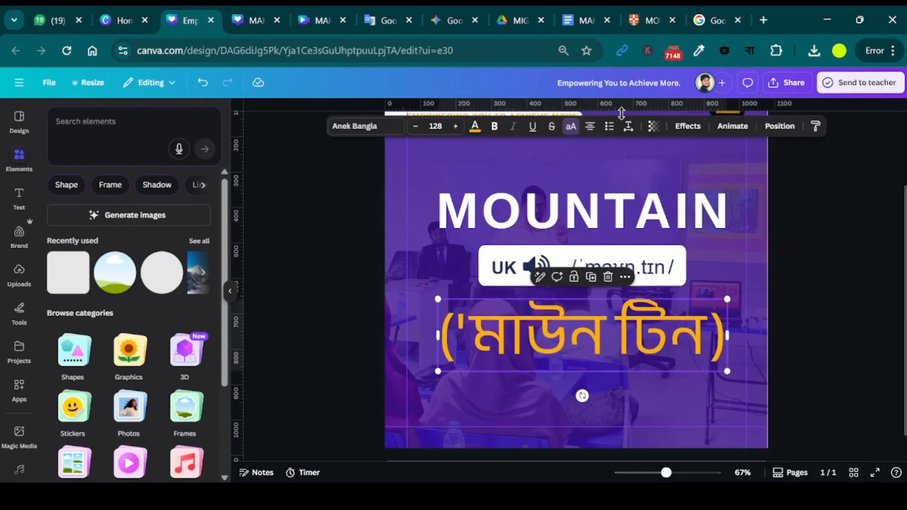
Add an outline effect to the Bangla text in its own orange-yellow colour and reduce the outline's thickness.
{"action": "left_click", "coordinate": [688, 126]}
{"action": "left_click", "coordinate": [184, 241]}
{"action": "left_click", "coordinate": [202, 334]}
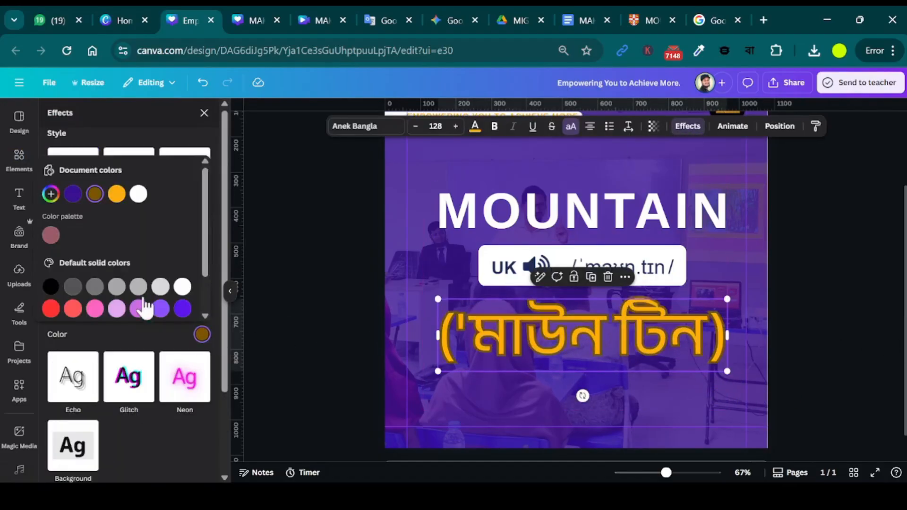
{"action": "left_click", "coordinate": [117, 194]}
{"action": "left_click", "coordinate": [124, 137]}
{"action": "left_click_drag", "start_coordinate": [73, 311], "coordinate": [56, 313]}
{"action": "left_click", "coordinate": [823, 319]}
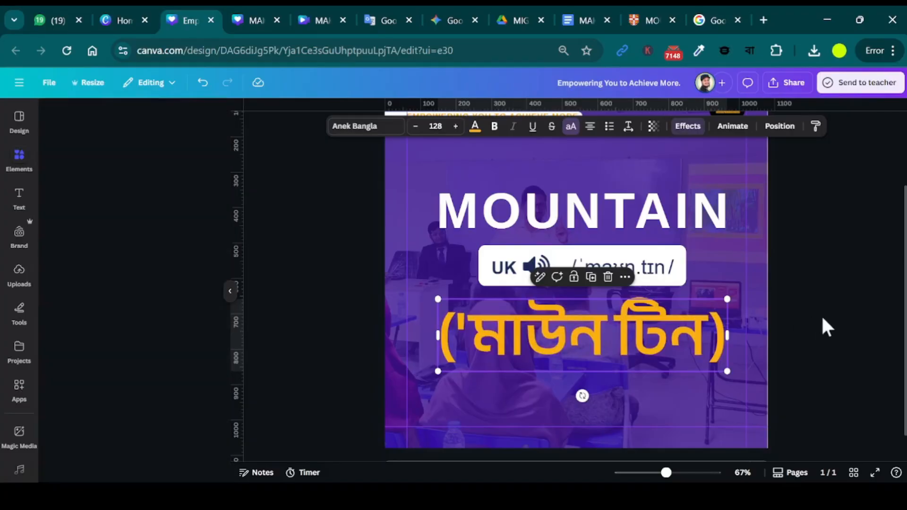
Search the design elements for "like comment share".
{"action": "scroll", "coordinate": [770, 377], "scroll_direction": "down", "scroll_amount": 2}
{"action": "scroll", "coordinate": [819, 411], "scroll_direction": "up", "scroll_amount": 1}
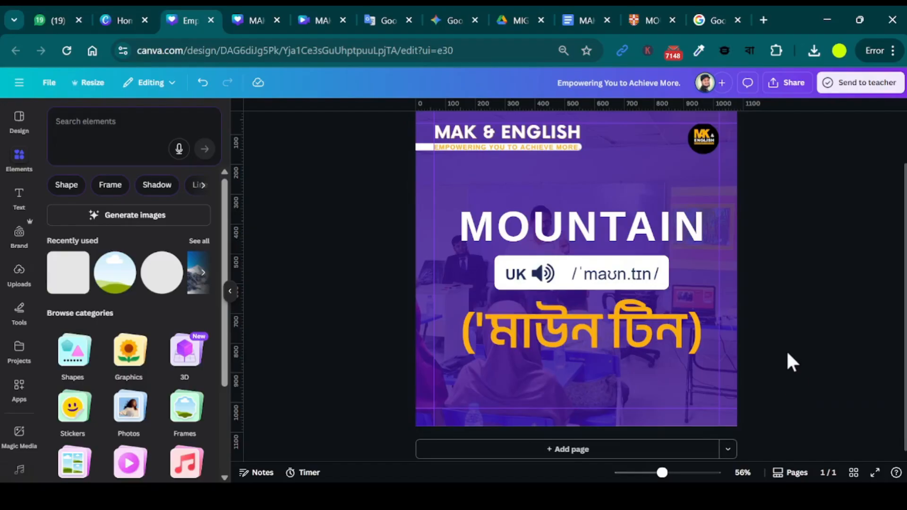
{"action": "type", "text": "like comme"}
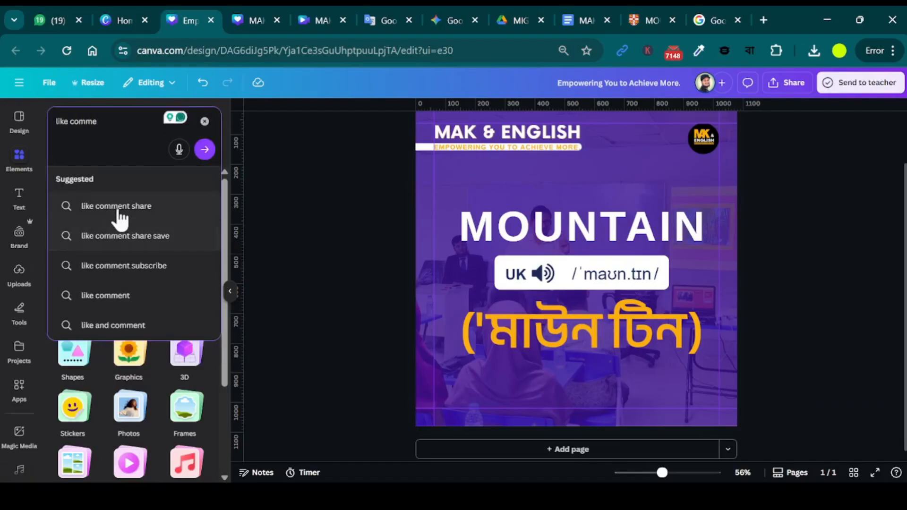
{"action": "left_click", "coordinate": [142, 206]}
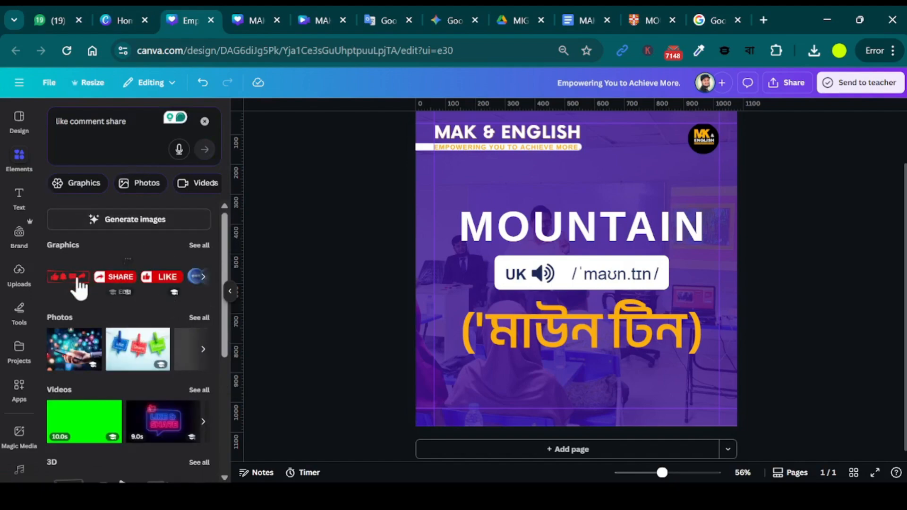
Add the red like, bell, comment and share icon strip and place it small in the page's lower right corner.
{"action": "left_click", "coordinate": [80, 286]}
{"action": "left_click_drag", "start_coordinate": [567, 270], "coordinate": [635, 384]}
{"action": "left_click_drag", "start_coordinate": [589, 366], "coordinate": [661, 388]}
{"action": "left_click", "coordinate": [771, 384]}
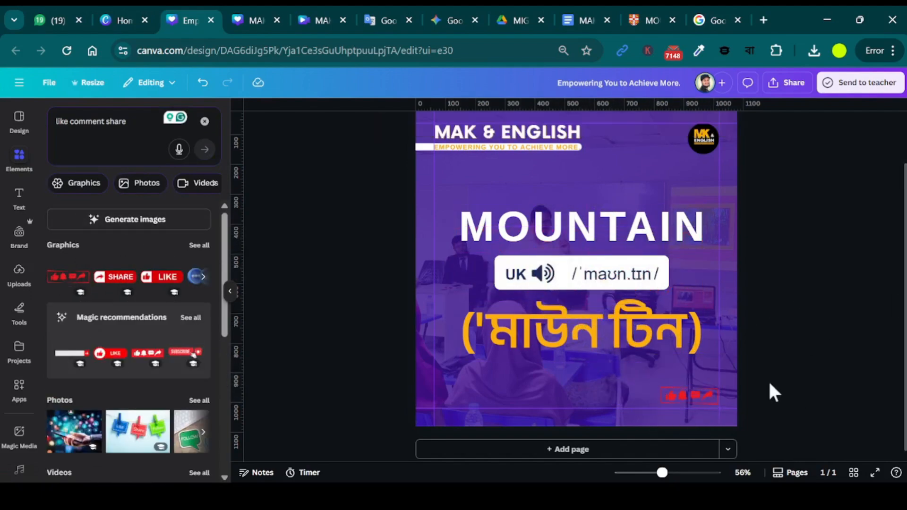
Show all matching graphics for the search and delete the red icon strip from the page.
{"action": "scroll", "coordinate": [774, 393], "scroll_direction": "up", "scroll_amount": 5}
{"action": "left_click", "coordinate": [752, 415]}
{"action": "left_click", "coordinate": [199, 246]}
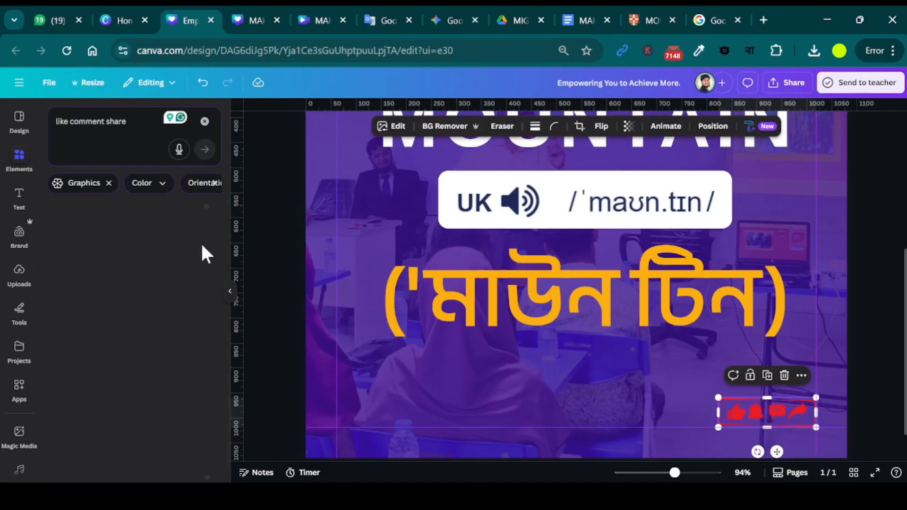
{"action": "scroll", "coordinate": [142, 444], "scroll_direction": "down", "scroll_amount": 3}
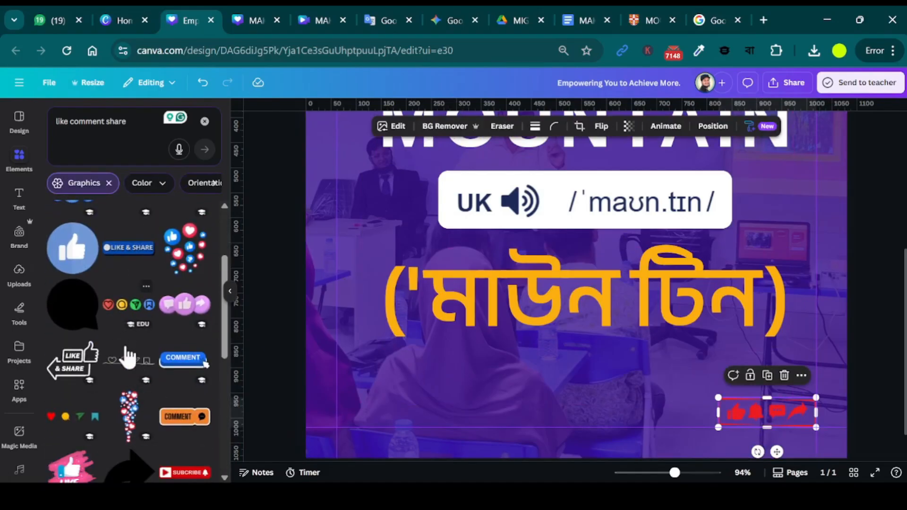
{"action": "key", "text": "Delete"}
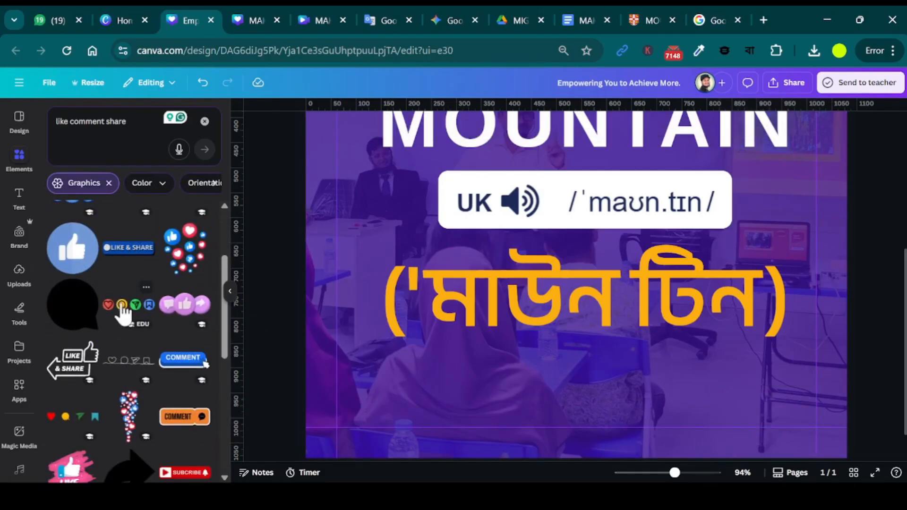
Add the colourful round heart, comment, share and bookmark icon set and place it small in the page's lower right corner.
{"action": "scroll", "coordinate": [123, 312], "scroll_direction": "down", "scroll_amount": 1}
{"action": "left_click", "coordinate": [124, 263]}
{"action": "left_click_drag", "start_coordinate": [555, 192], "coordinate": [692, 411]}
{"action": "left_click_drag", "start_coordinate": [607, 390], "coordinate": [689, 401]}
{"action": "left_click", "coordinate": [868, 393]}
{"action": "left_click", "coordinate": [733, 416]}
{"action": "left_click", "coordinate": [851, 372]}
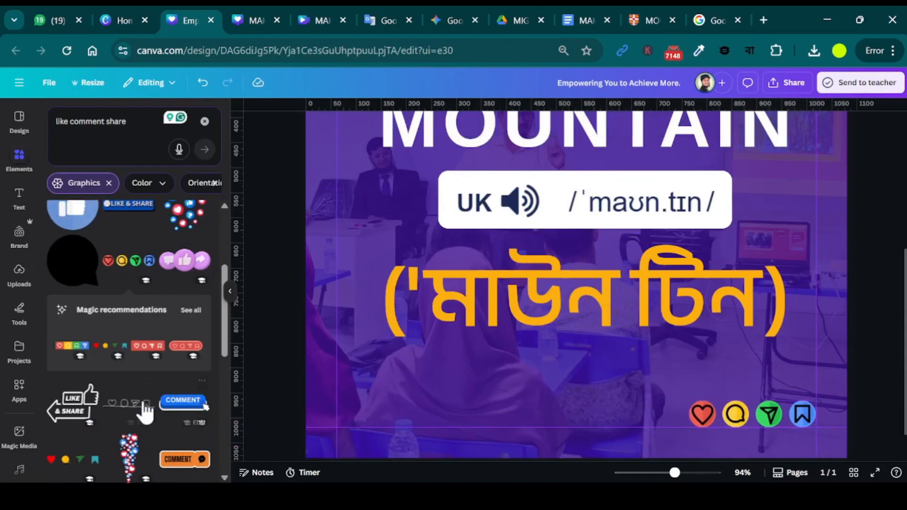
Look through the remaining like, comment and share graphics for other options.
{"action": "scroll", "coordinate": [142, 402], "scroll_direction": "down", "scroll_amount": 10}
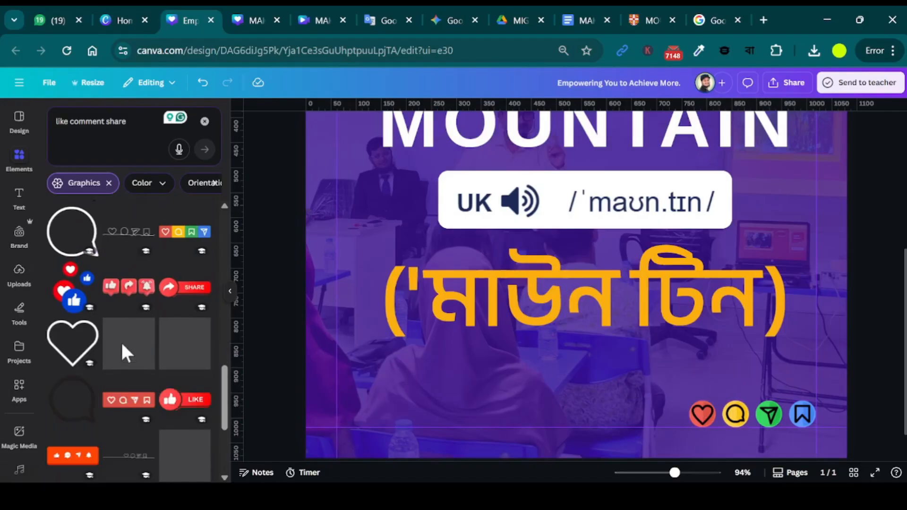
{"action": "scroll", "coordinate": [121, 341], "scroll_direction": "down", "scroll_amount": 10}
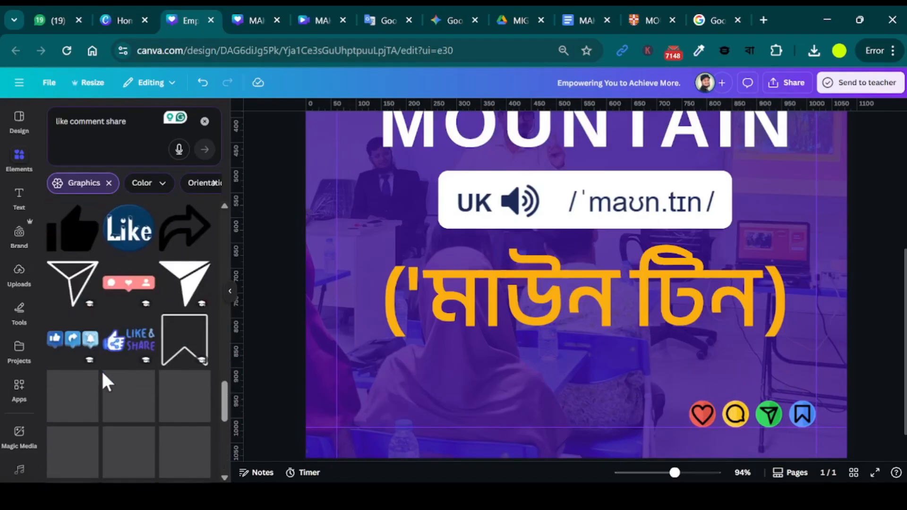
{"action": "scroll", "coordinate": [142, 340], "scroll_direction": "down", "scroll_amount": 5}
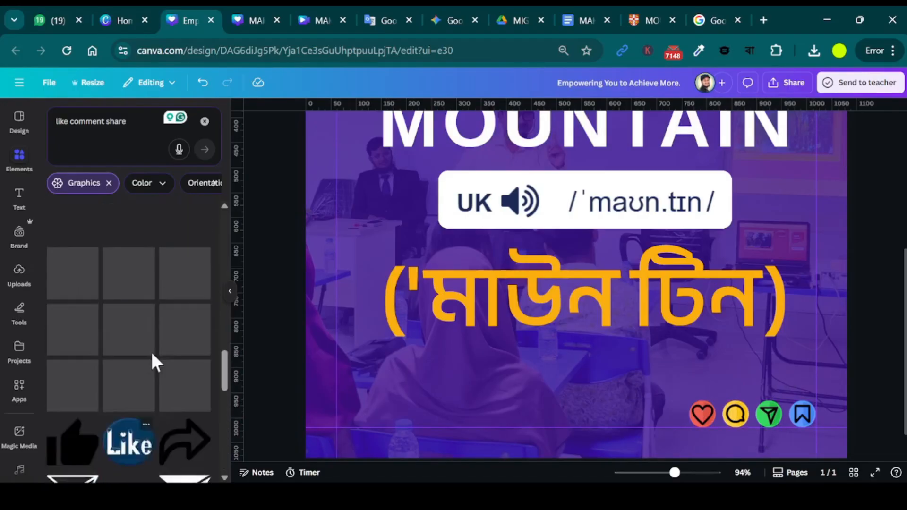
{"action": "scroll", "coordinate": [152, 354], "scroll_direction": "down", "scroll_amount": 5}
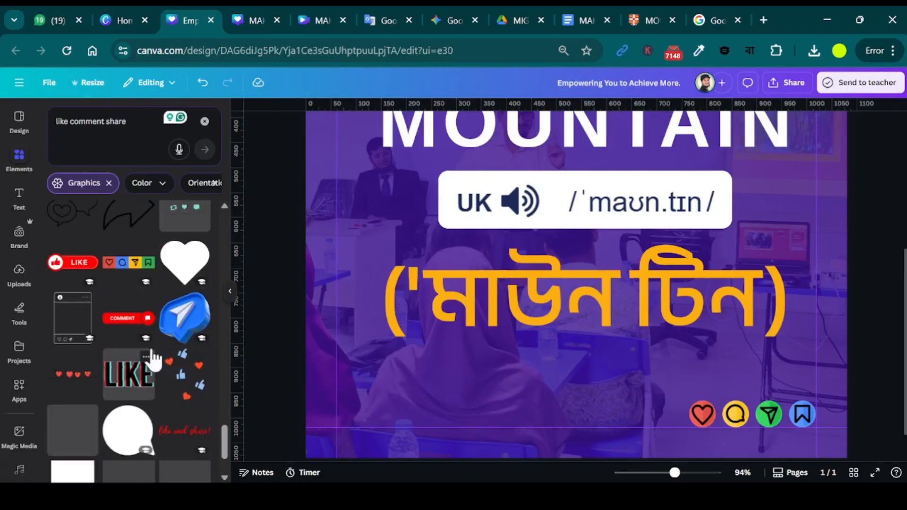
{"action": "scroll", "coordinate": [153, 354], "scroll_direction": "down", "scroll_amount": 10}
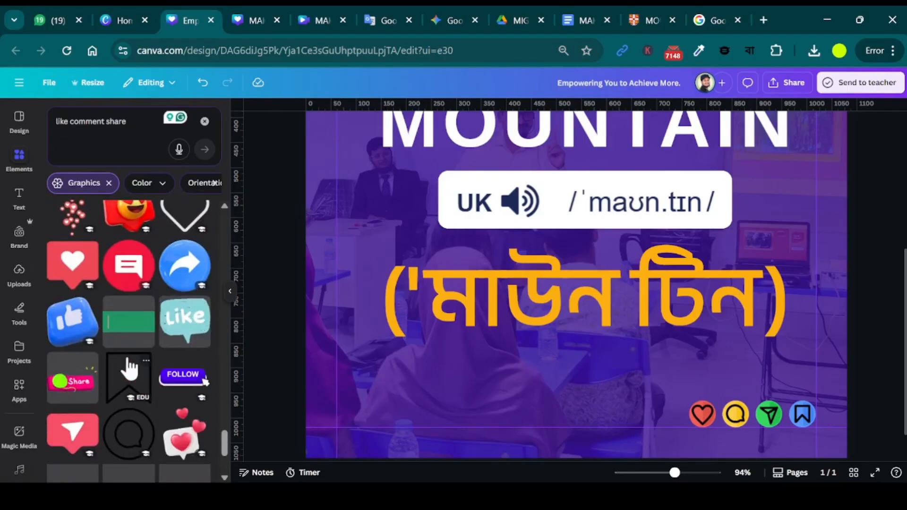
{"action": "scroll", "coordinate": [128, 369], "scroll_direction": "down", "scroll_amount": 3}
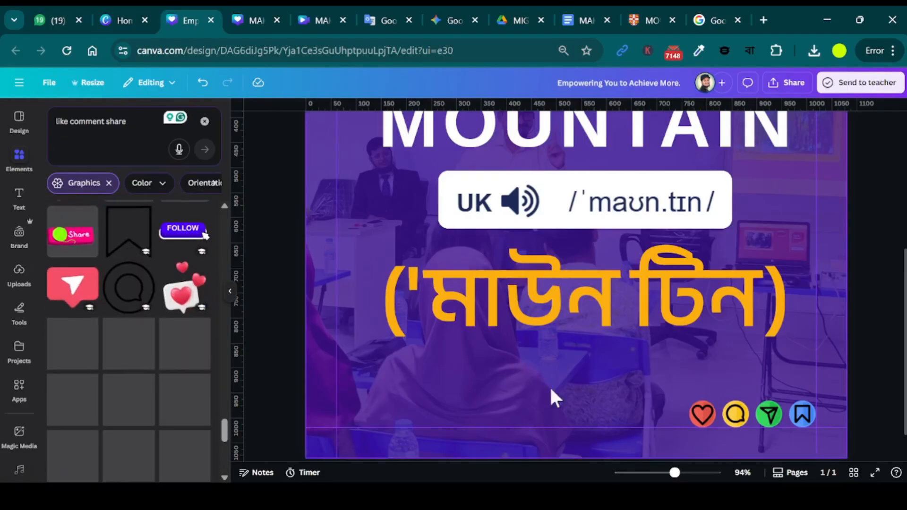
Search the graphics for "facebook".
{"action": "left_click", "coordinate": [126, 119]}
{"action": "type", "text": "facebookk"}
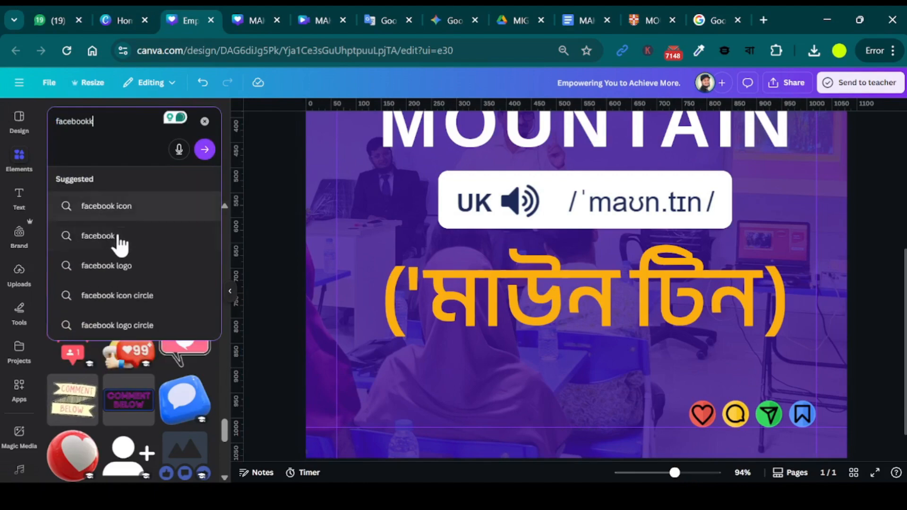
{"action": "left_click", "coordinate": [119, 237]}
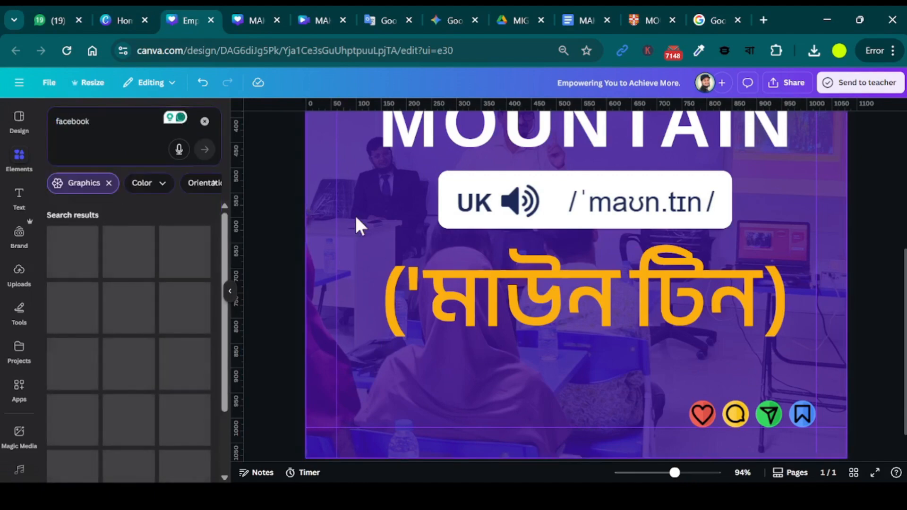
Add the white circular Facebook icon and place it small in the page's lower left corner.
{"action": "left_click", "coordinate": [128, 251]}
{"action": "left_click_drag", "start_coordinate": [601, 254], "coordinate": [486, 406]}
{"action": "left_click_drag", "start_coordinate": [569, 450], "coordinate": [385, 314]}
{"action": "left_click_drag", "start_coordinate": [371, 260], "coordinate": [352, 397]}
{"action": "left_click_drag", "start_coordinate": [386, 373], "coordinate": [361, 405]}
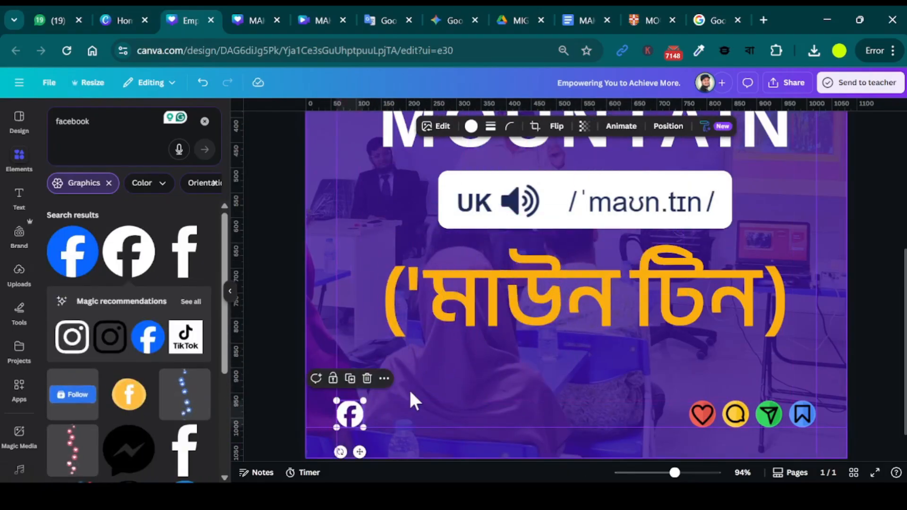
{"action": "left_click", "coordinate": [412, 399]}
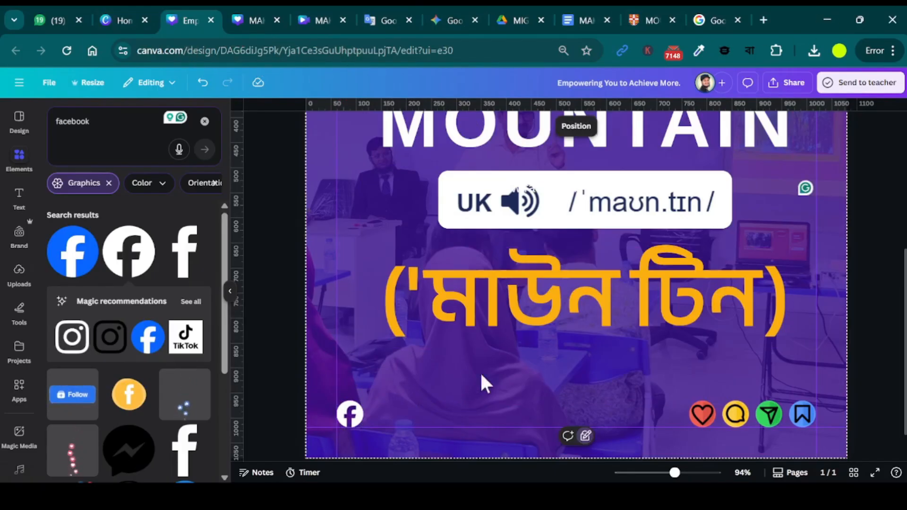
{"action": "scroll", "coordinate": [482, 377], "scroll_direction": "up", "scroll_amount": 5}
{"action": "scroll", "coordinate": [531, 348], "scroll_direction": "down", "scroll_amount": 6}
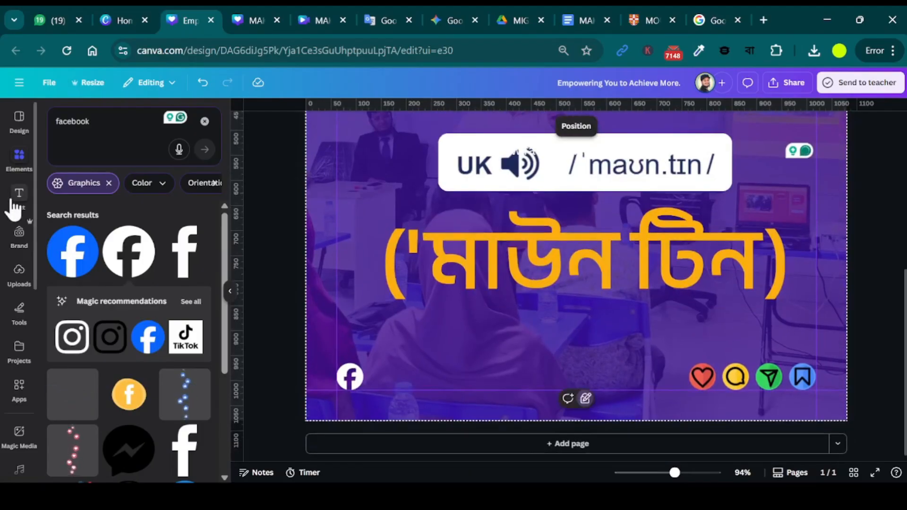
{"action": "left_click", "coordinate": [19, 198]}
{"action": "left_click", "coordinate": [104, 315]}
{"action": "left_click", "coordinate": [580, 261]}
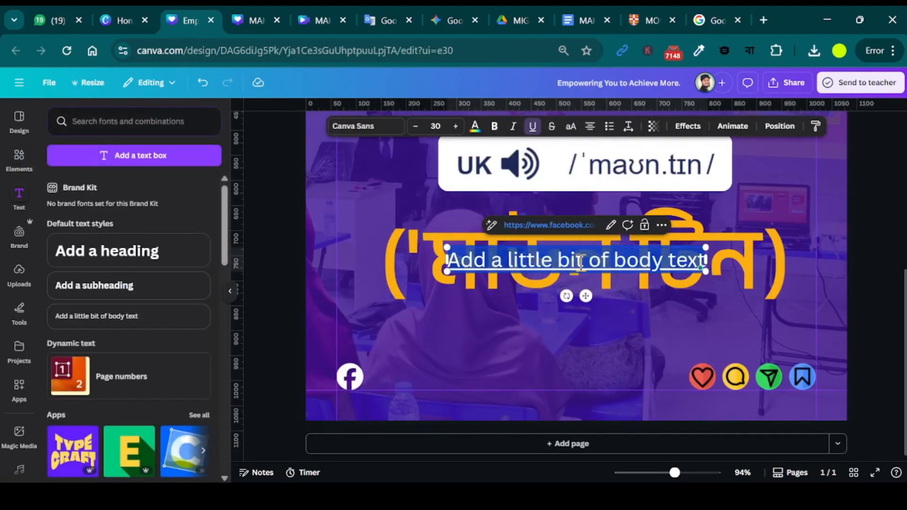
{"action": "key", "text": "BackSpace"}
{"action": "type", "text": "https://www.facebook.com/makandenglish"}
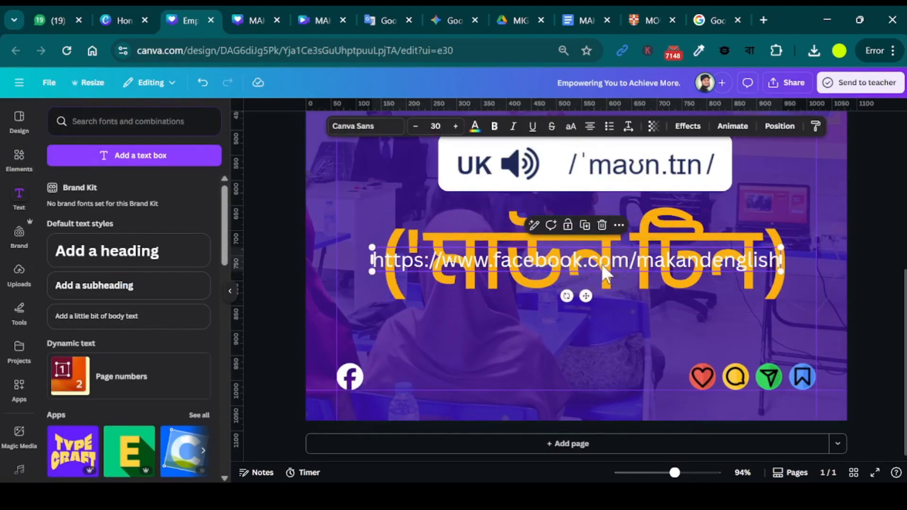
Move the link text below the Bangla text and shorten it to "fb.com/makandenglish".
{"action": "left_click_drag", "start_coordinate": [606, 273], "coordinate": [589, 338]}
{"action": "key", "text": "BackSpace"}
{"action": "key", "text": "BackSpace"}
{"action": "key", "text": "BackSpace"}
{"action": "key", "text": "BackSpace"}
{"action": "key", "text": "BackSpace"}
{"action": "key", "text": "BackSpace"}
{"action": "key", "text": "BackSpace"}
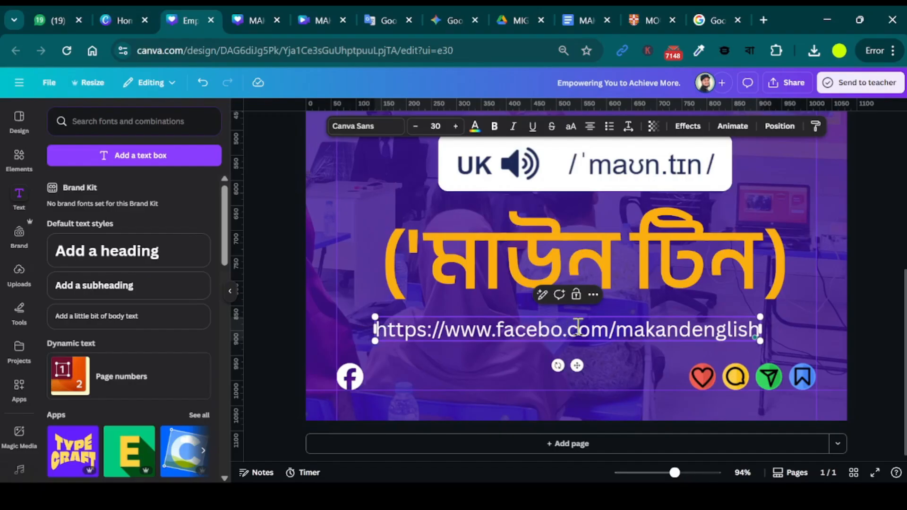
{"action": "type", "text": "k"}
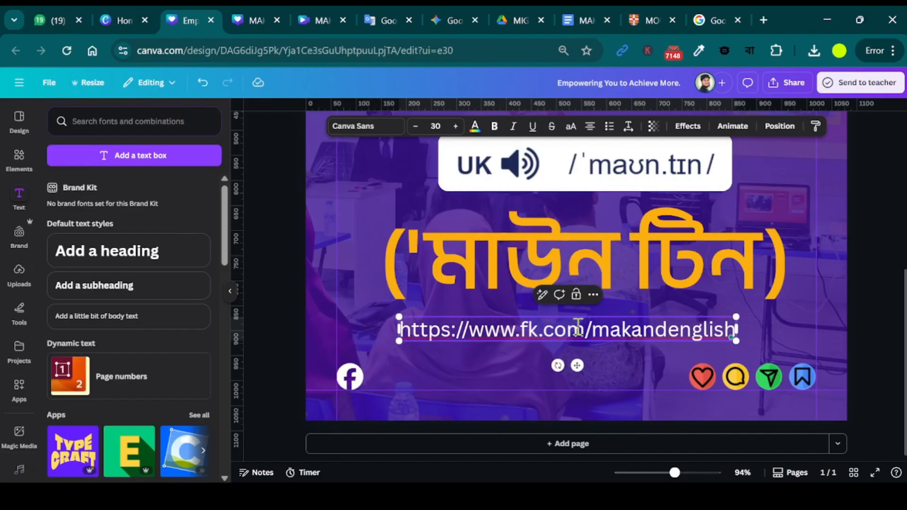
{"action": "key", "text": "BackSpace"}
{"action": "type", "text": "b"}
{"action": "key", "text": "BackSpace"}
{"action": "key", "text": "BackSpace"}
{"action": "key", "text": "BackSpace"}
{"action": "key", "text": "BackSpace"}
{"action": "key", "text": "BackSpace"}
{"action": "key", "text": "BackSpace"}
{"action": "key", "text": "BackSpace"}
{"action": "key", "text": "BackSpace"}
{"action": "key", "text": "BackSpace"}
{"action": "key", "text": "BackSpace"}
{"action": "key", "text": "BackSpace"}
{"action": "key", "text": "BackSpace"}
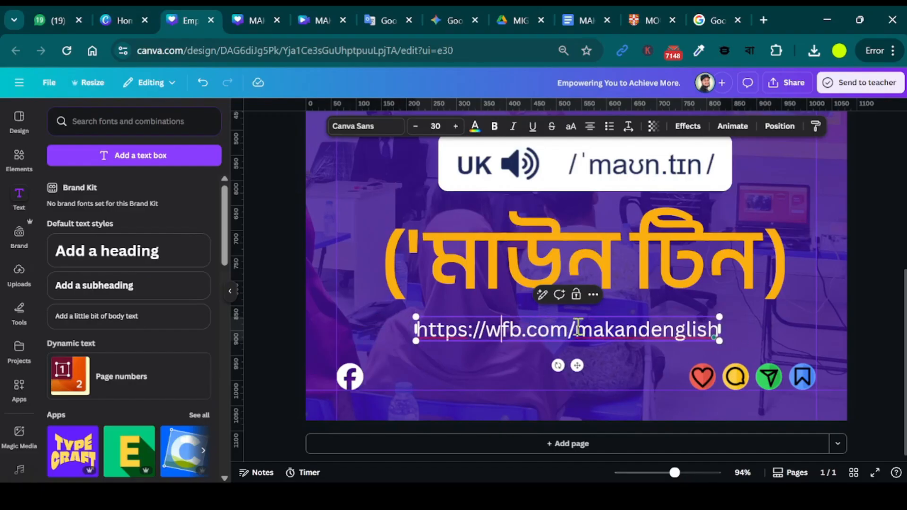
{"action": "left_click", "coordinate": [624, 379]}
Place the link text beside the Facebook icon in the page's lower left and shrink the icon slightly to match.
{"action": "left_click_drag", "start_coordinate": [579, 325], "coordinate": [489, 378]}
{"action": "scroll", "coordinate": [472, 378], "scroll_direction": "up", "scroll_amount": 3}
{"action": "scroll", "coordinate": [457, 373], "scroll_direction": "left", "scroll_amount": 2}
{"action": "left_click", "coordinate": [334, 375]}
{"action": "left_click_drag", "start_coordinate": [357, 351], "coordinate": [340, 365]}
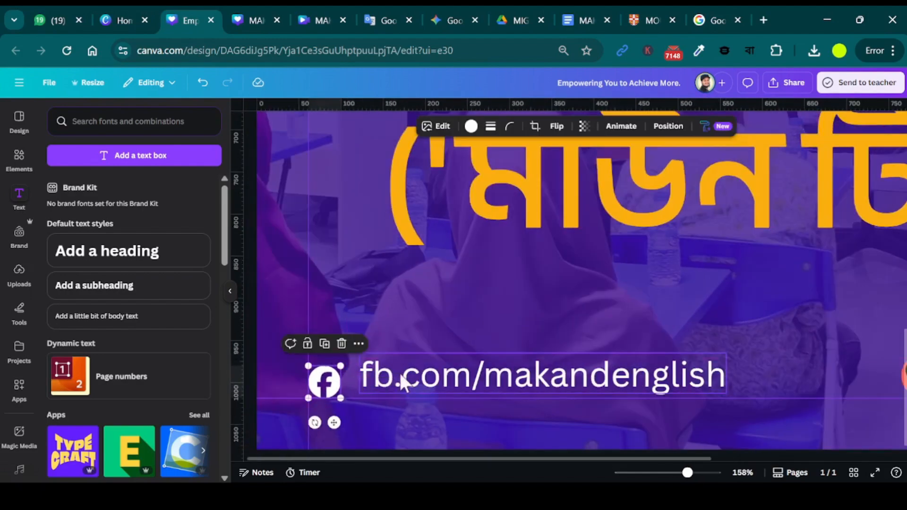
{"action": "left_click_drag", "start_coordinate": [405, 383], "coordinate": [391, 383]}
Filter the fonts by "Corporate" and apply Garet to the link text, widening its box to fit one line.
{"action": "left_click", "coordinate": [374, 126]}
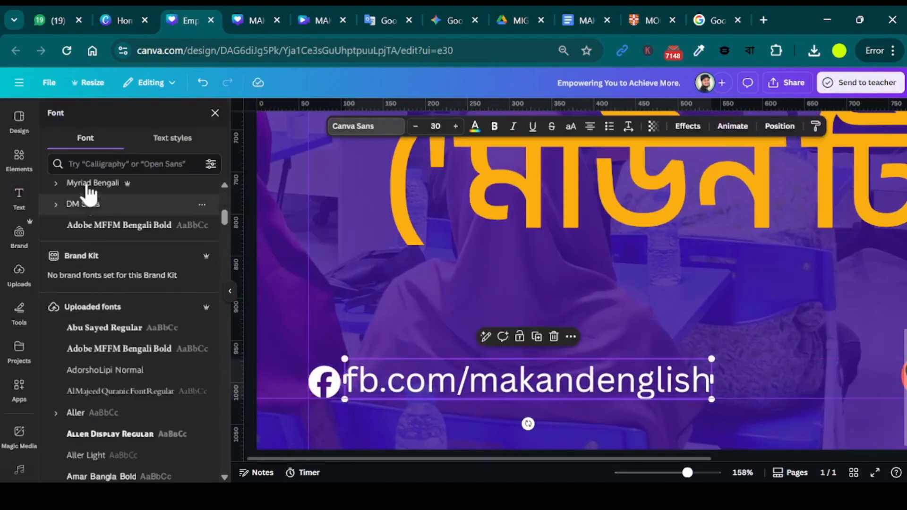
{"action": "left_click", "coordinate": [91, 164]}
{"action": "left_click", "coordinate": [128, 188]}
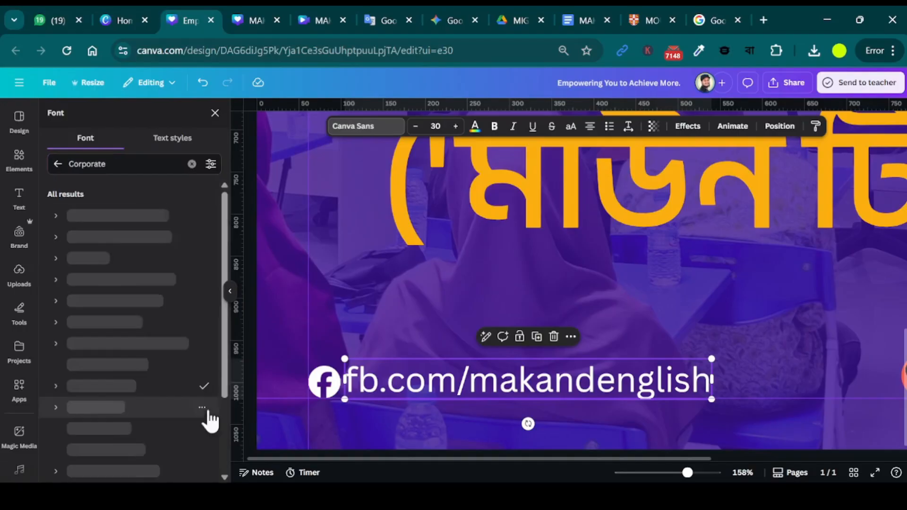
{"action": "left_click", "coordinate": [128, 259]}
{"action": "left_click_drag", "start_coordinate": [741, 380], "coordinate": [763, 380]}
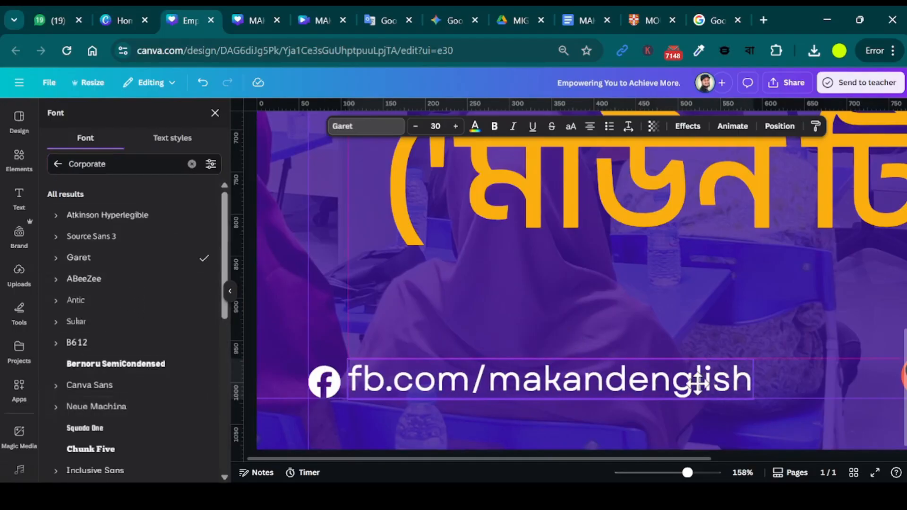
Tighten the link text's letter spacing and align the text closely beside the Facebook icon.
{"action": "left_click", "coordinate": [629, 125]}
{"action": "left_click_drag", "start_coordinate": [590, 171], "coordinate": [585, 172]}
{"action": "left_click_drag", "start_coordinate": [628, 381], "coordinate": [602, 381]}
{"action": "left_click", "coordinate": [735, 341]}
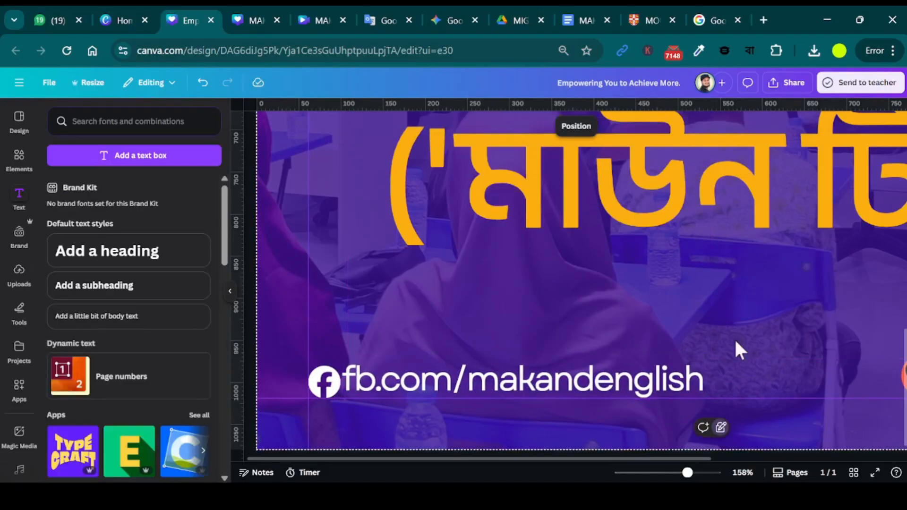
{"action": "scroll", "coordinate": [736, 341], "scroll_direction": "right", "scroll_amount": 1}
{"action": "scroll", "coordinate": [736, 342], "scroll_direction": "down", "scroll_amount": 1}
{"action": "scroll", "coordinate": [393, 385], "scroll_direction": "left", "scroll_amount": 1}
{"action": "left_click", "coordinate": [457, 370]}
{"action": "left_click_drag", "start_coordinate": [456, 373], "coordinate": [459, 377]}
{"action": "scroll", "coordinate": [710, 195], "scroll_direction": "down", "scroll_amount": 3}
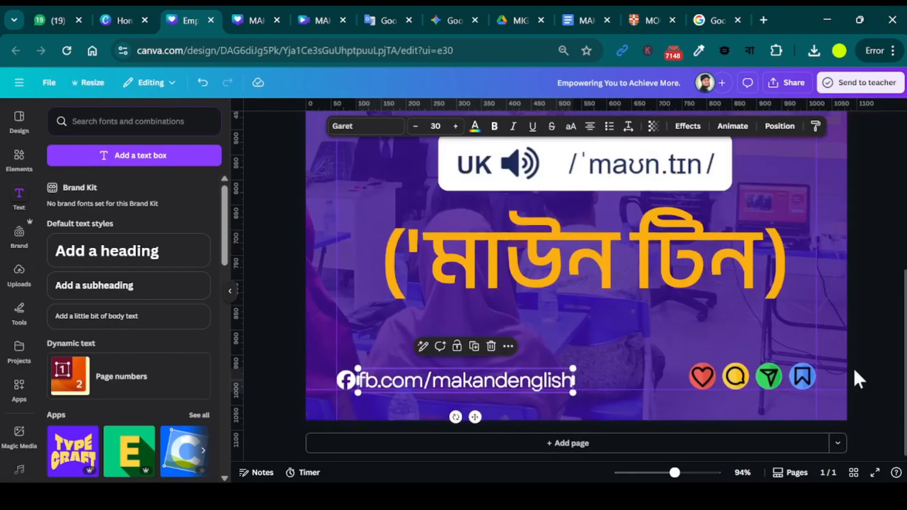
Try placing the colourful icon set below the Bangla text, and undo the move.
{"action": "left_click_drag", "start_coordinate": [768, 378], "coordinate": [592, 320]}
{"action": "left_click", "coordinate": [820, 390]}
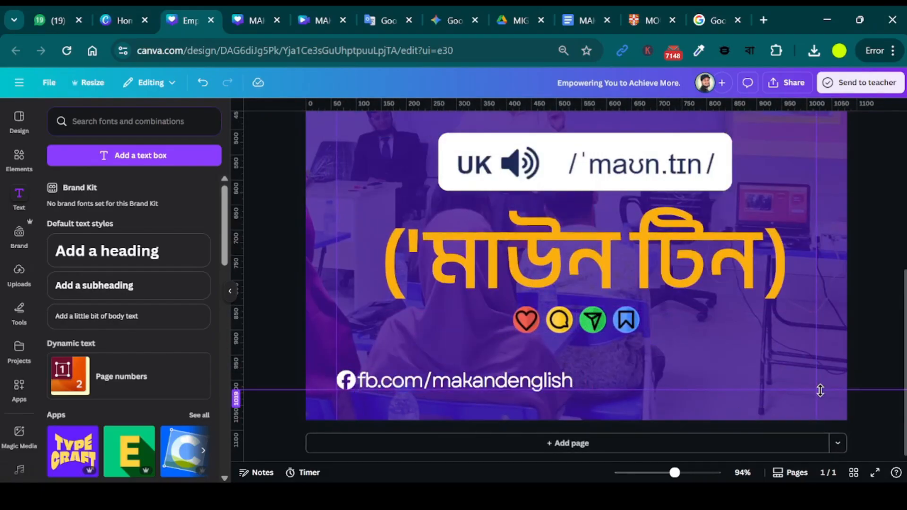
{"action": "left_click", "coordinate": [585, 303]}
{"action": "left_click", "coordinate": [629, 334]}
{"action": "left_click", "coordinate": [605, 305]}
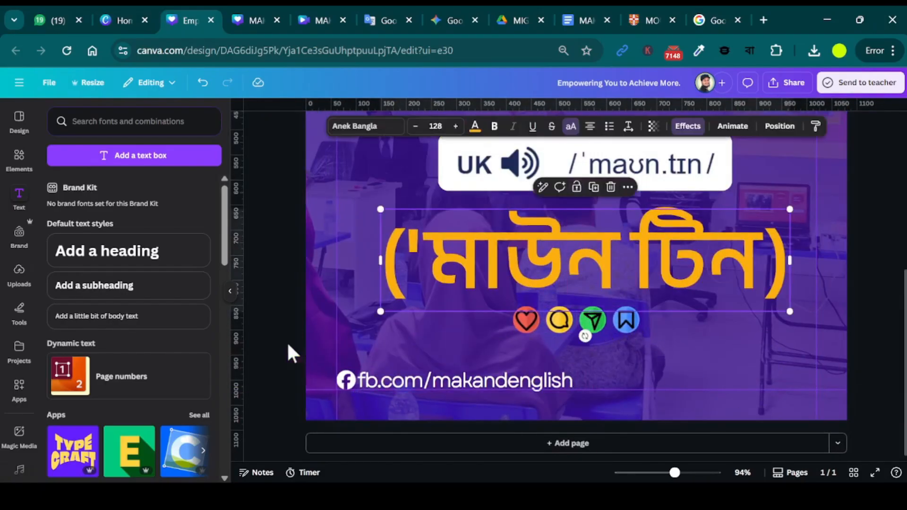
{"action": "left_click", "coordinate": [289, 346]}
{"action": "left_click", "coordinate": [581, 332]}
{"action": "left_click", "coordinate": [877, 388]}
{"action": "key", "text": "ctrl+z"}
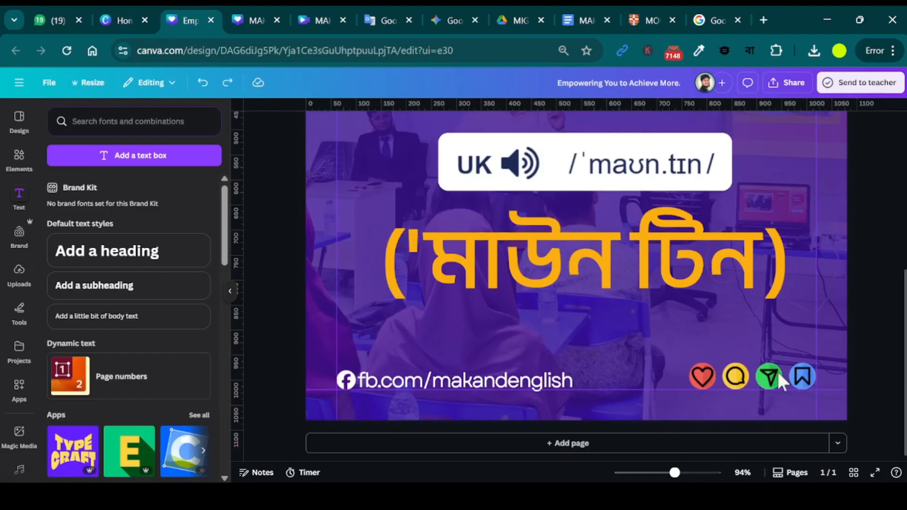
Search the design elements for "follow me".
{"action": "left_click", "coordinate": [91, 129]}
{"action": "type", "text": "follow me"}
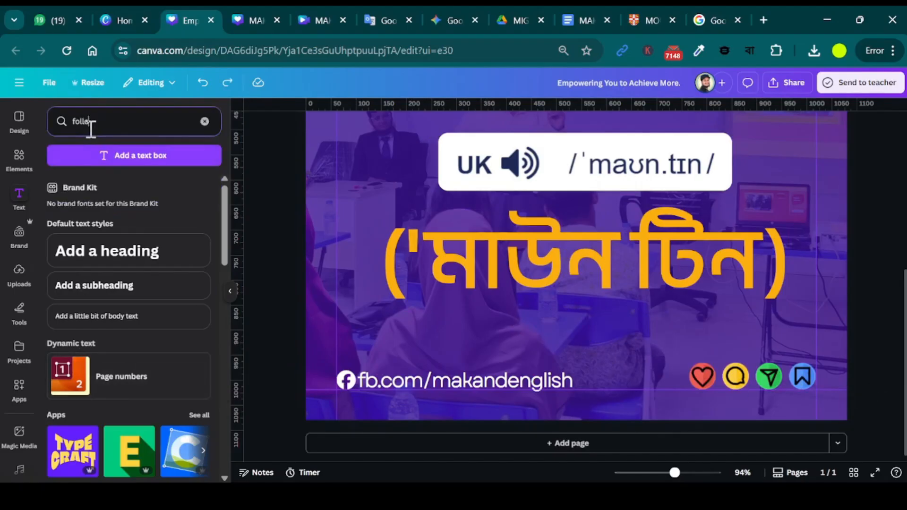
{"action": "left_click", "coordinate": [13, 170]}
{"action": "left_click", "coordinate": [104, 121]}
{"action": "key", "text": "BackSpace"}
{"action": "key", "text": "BackSpace"}
{"action": "key", "text": "BackSpace"}
{"action": "key", "text": "BackSpace"}
{"action": "key", "text": "BackSpace"}
{"action": "key", "text": "BackSpace"}
{"action": "type", "text": "f"}
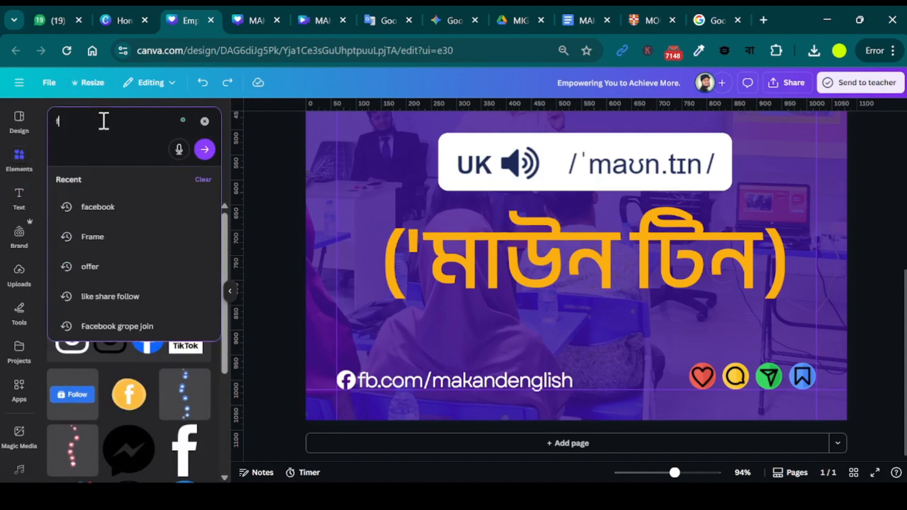
{"action": "type", "text": "ollow me"}
{"action": "key", "text": "Return"}
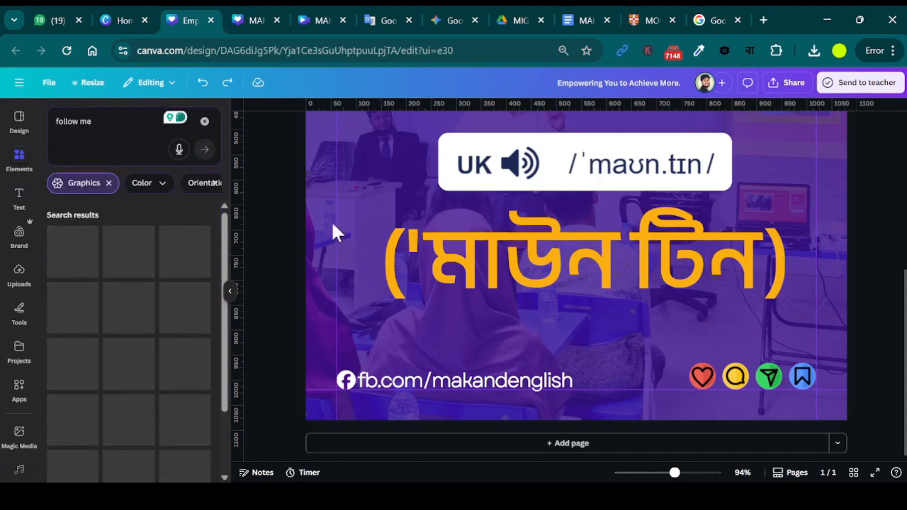
Try the blue FOLLOW button, and replace it with the red FOLLOW ME bubble, small below the Bangla text.
{"action": "left_click", "coordinate": [83, 255]}
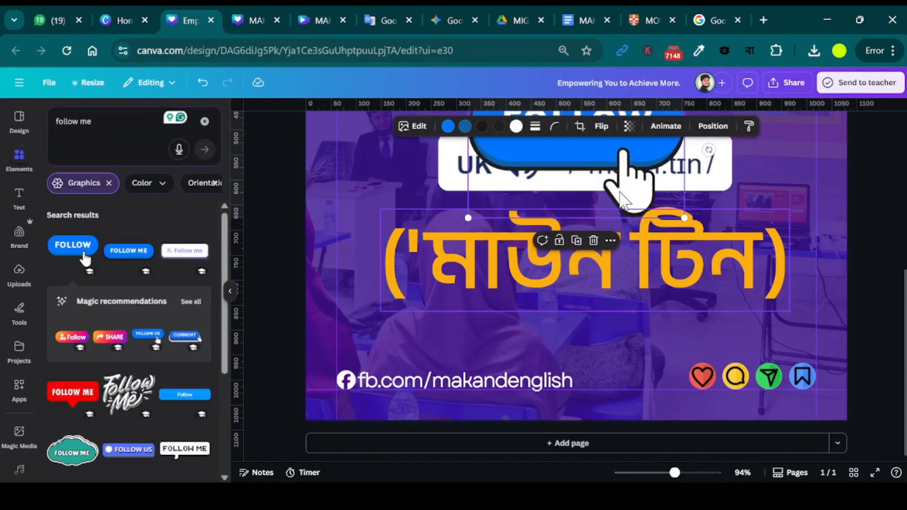
{"action": "key", "text": "Delete"}
{"action": "left_click", "coordinate": [73, 393]}
{"action": "left_click_drag", "start_coordinate": [681, 179], "coordinate": [610, 326]}
{"action": "left_click_drag", "start_coordinate": [577, 304], "coordinate": [624, 338]}
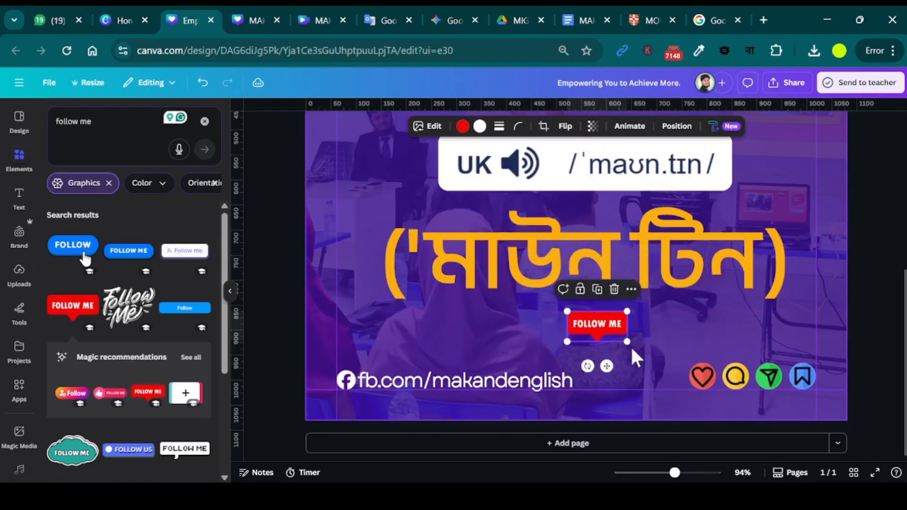
{"action": "left_click", "coordinate": [298, 334]}
Replace the red FOLLOW ME bubble with the pink thumbs-up FOLLOW ME button from the recommendations, scaled small below the Bangla text.
{"action": "left_click", "coordinate": [191, 358]}
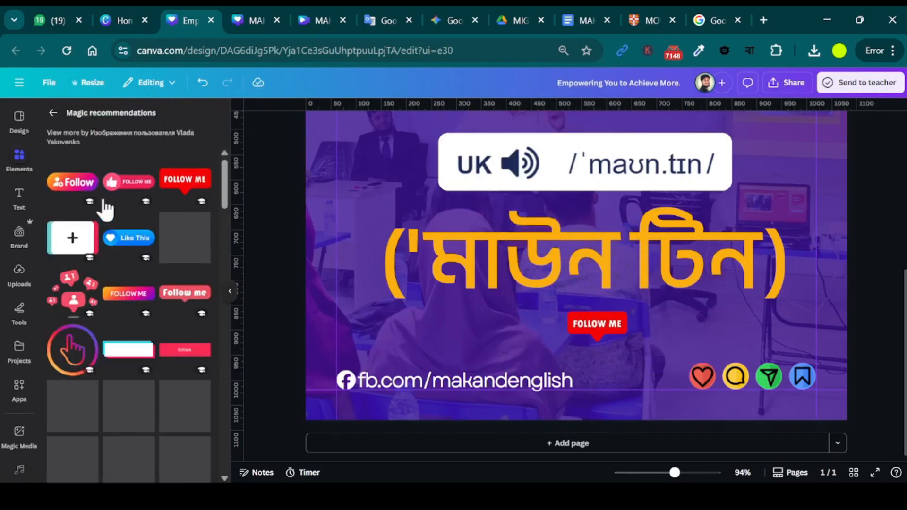
{"action": "left_click", "coordinate": [604, 306]}
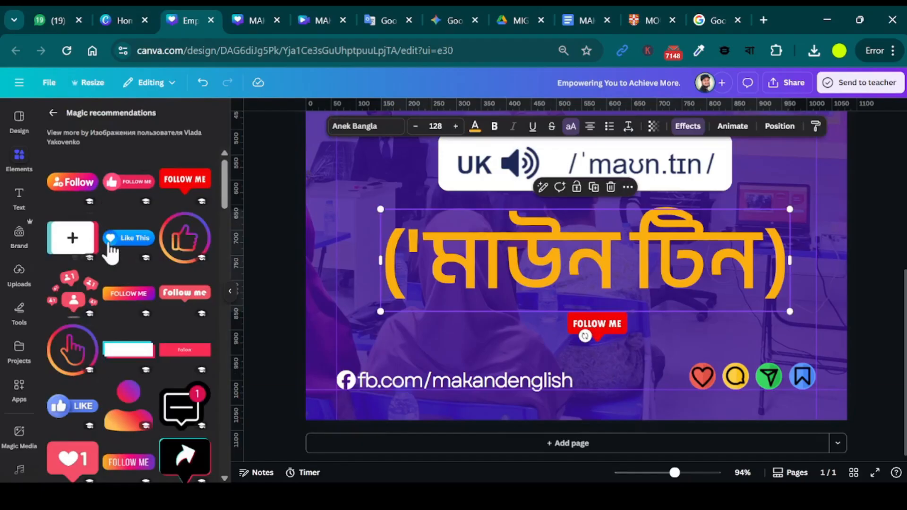
{"action": "left_click_drag", "start_coordinate": [127, 189], "coordinate": [609, 191]}
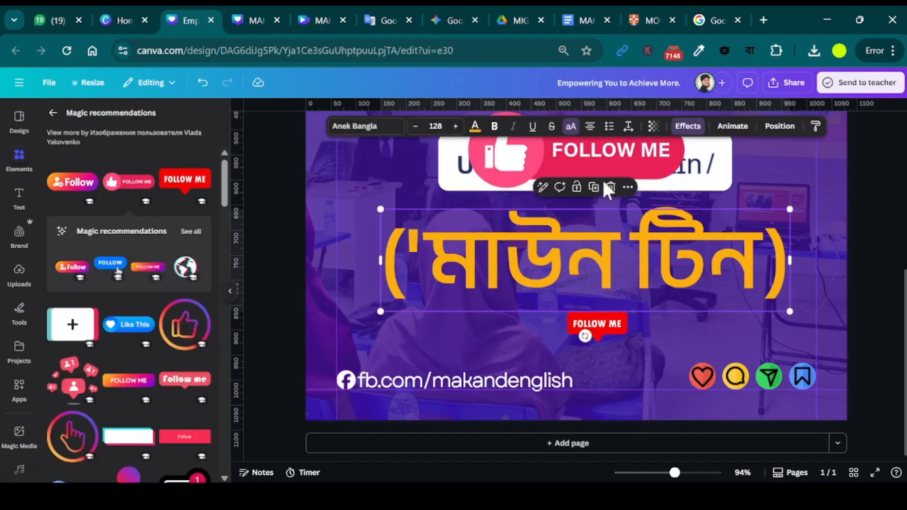
{"action": "left_click", "coordinate": [598, 338]}
{"action": "key", "text": "Delete"}
{"action": "left_click_drag", "start_coordinate": [590, 154], "coordinate": [597, 341]}
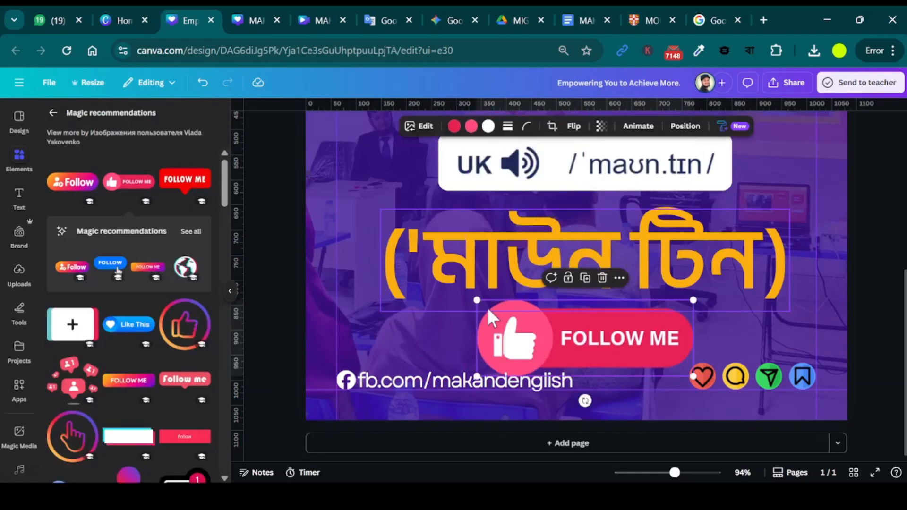
{"action": "left_click_drag", "start_coordinate": [477, 301], "coordinate": [584, 327]}
{"action": "left_click", "coordinate": [612, 364]}
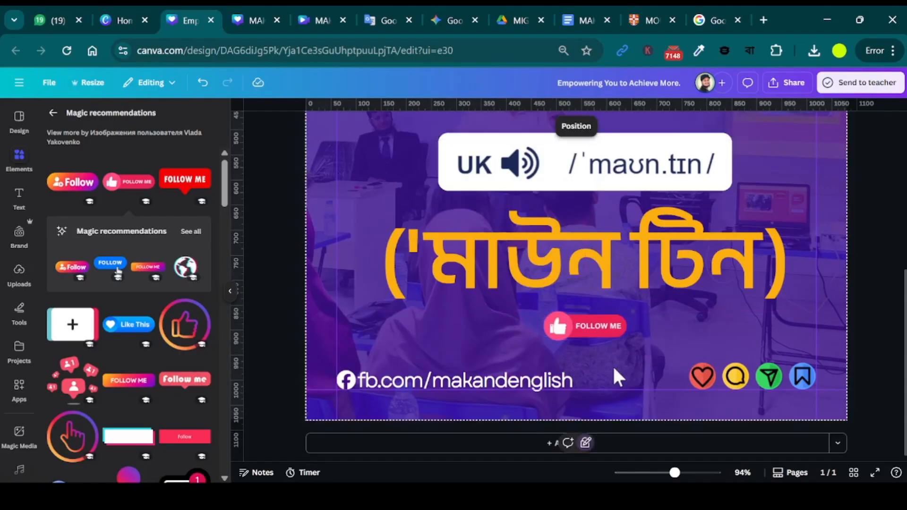
{"action": "left_click", "coordinate": [587, 286]}
{"action": "left_click", "coordinate": [611, 366]}
{"action": "left_click", "coordinate": [857, 347]}
Move the MOUNTAIN title, UK pronunciation box and Bangla text together slightly up and left to centre them horizontally on the page.
{"action": "scroll", "coordinate": [851, 352], "scroll_direction": "down", "scroll_amount": 4}
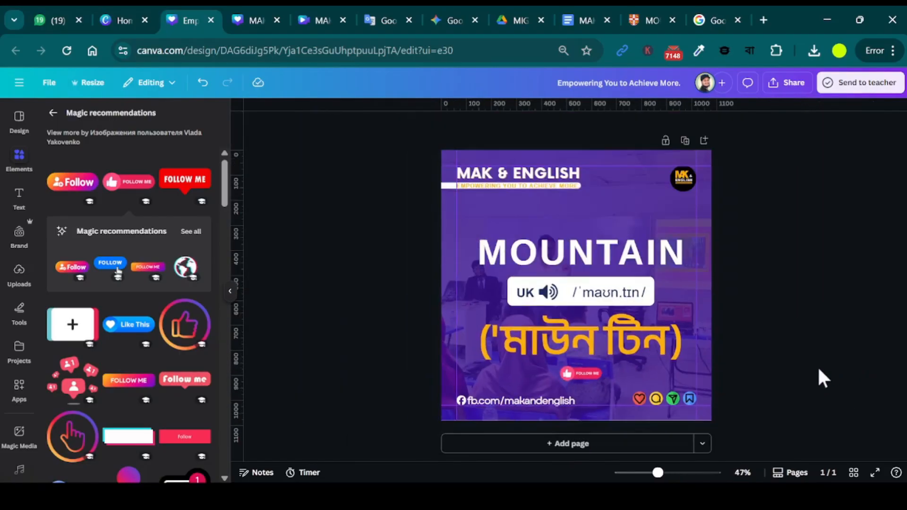
{"action": "left_click", "coordinate": [619, 260]}
{"action": "left_click", "coordinate": [606, 303], "text": "shift"}
{"action": "left_click", "coordinate": [616, 347], "text": "shift"}
{"action": "left_click_drag", "start_coordinate": [616, 347], "coordinate": [609, 340]}
{"action": "left_click", "coordinate": [839, 363]}
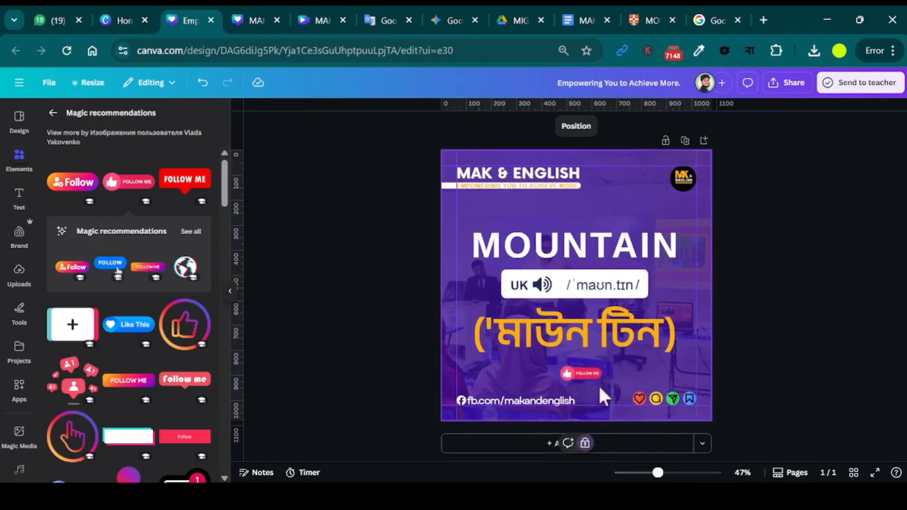
Set the purple background overlay's transparency value to 90.
{"action": "left_click", "coordinate": [590, 411]}
{"action": "left_click", "coordinate": [730, 126]}
{"action": "left_click_drag", "start_coordinate": [737, 171], "coordinate": [749, 182]}
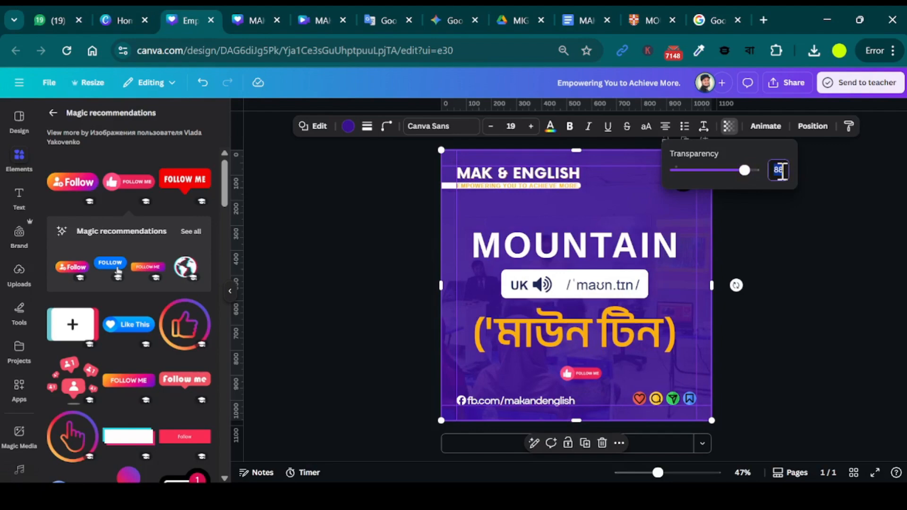
{"action": "left_click", "coordinate": [815, 338]}
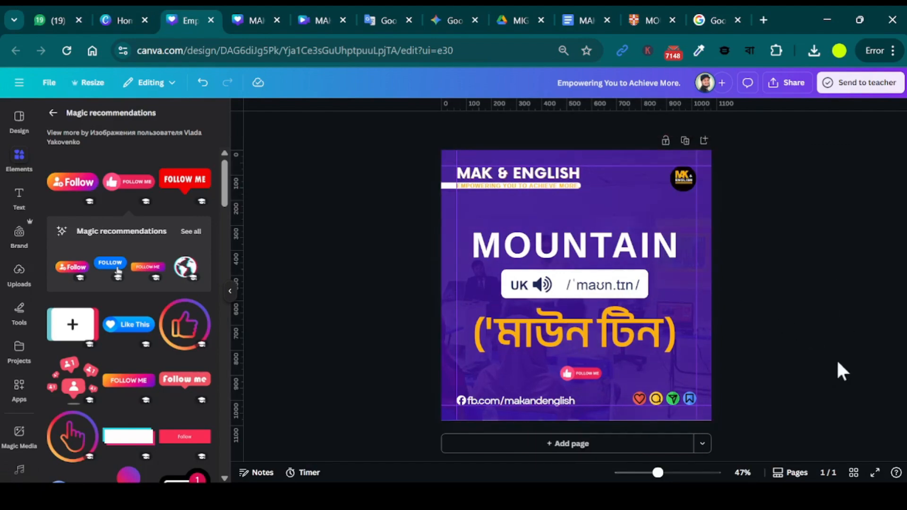
Change the text colour of the tagline beneath MAK & ENGLISH to the document's dark purple.
{"action": "left_click", "coordinate": [482, 191]}
{"action": "left_click", "coordinate": [474, 125]}
{"action": "left_click", "coordinate": [81, 191]}
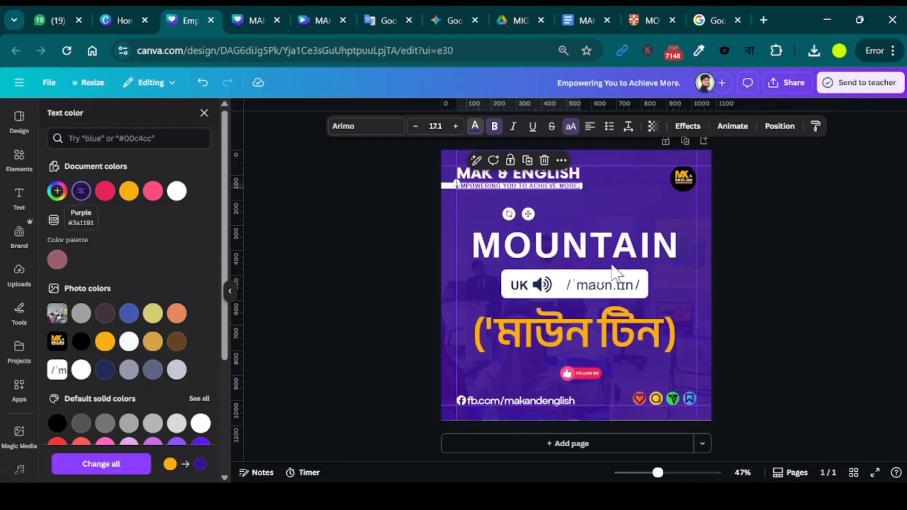
{"action": "left_click", "coordinate": [792, 294]}
Reduce the purple overlay's transparency value slightly so the background photo shows through more.
{"action": "left_click", "coordinate": [690, 274]}
{"action": "left_click", "coordinate": [848, 268]}
{"action": "left_click", "coordinate": [663, 224]}
{"action": "left_click", "coordinate": [728, 126]}
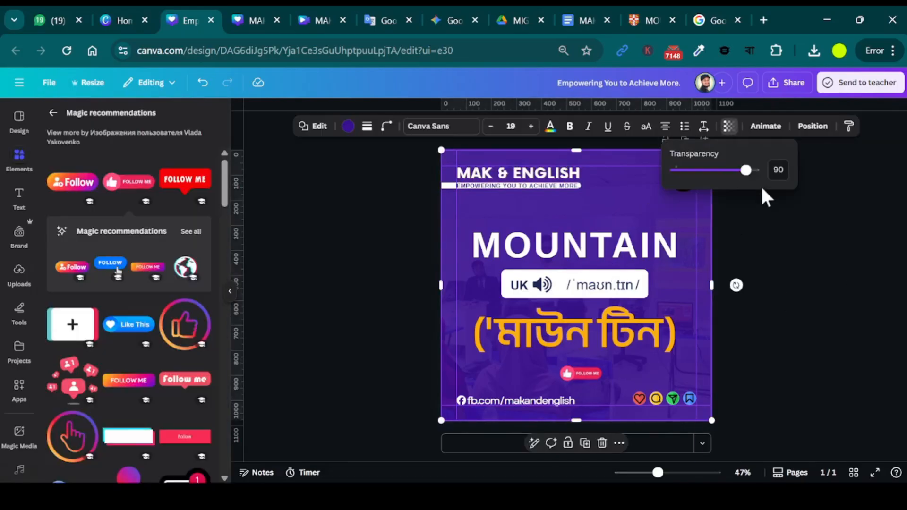
{"action": "left_click_drag", "start_coordinate": [746, 170], "coordinate": [743, 171]}
{"action": "left_click", "coordinate": [796, 327]}
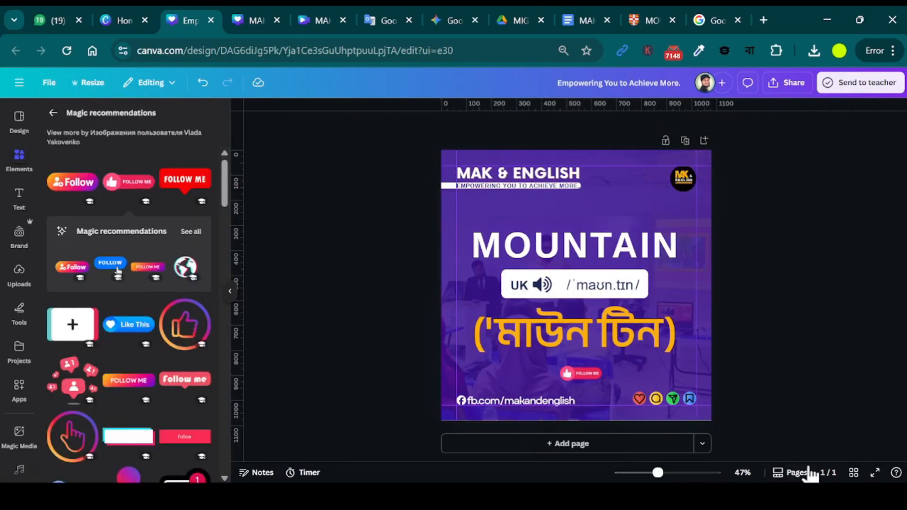